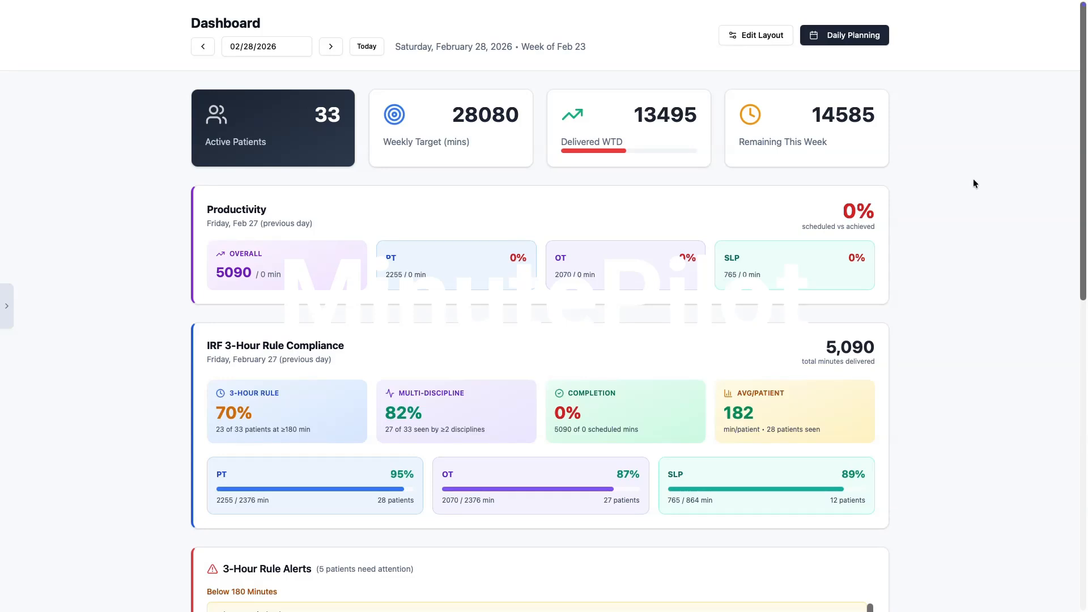
Review the dashboard's weekly summary cards and the previous day's Productivity figures for PT, OT and SLP
{"action": "scroll", "coordinate": [973, 180], "scroll_direction": "down", "scroll_amount": 1}
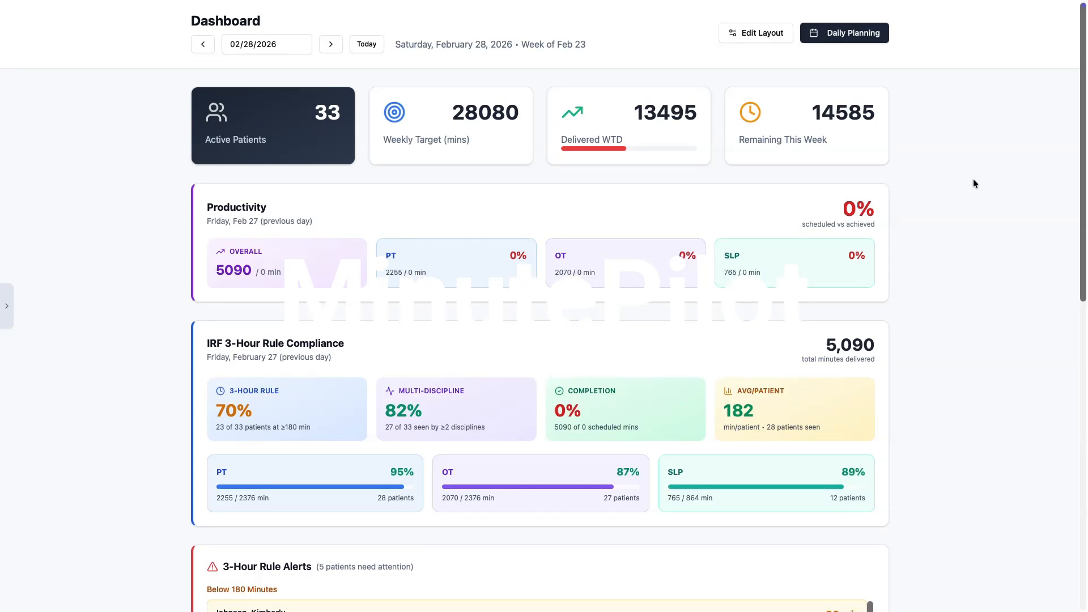
{"action": "scroll", "coordinate": [973, 179], "scroll_direction": "down", "scroll_amount": 1}
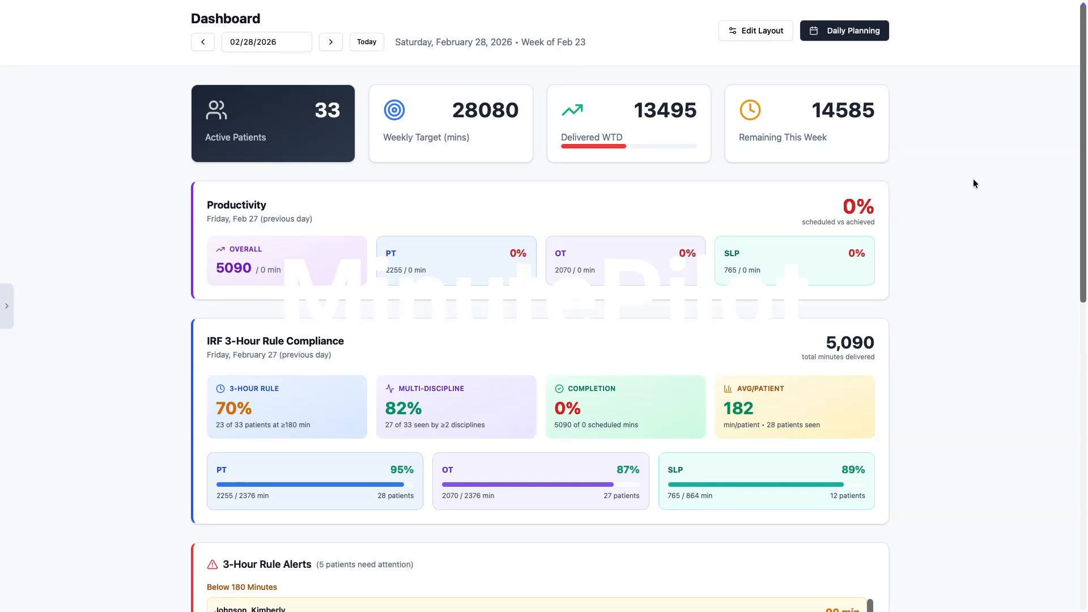
{"action": "scroll", "coordinate": [974, 184], "scroll_direction": "down", "scroll_amount": 1}
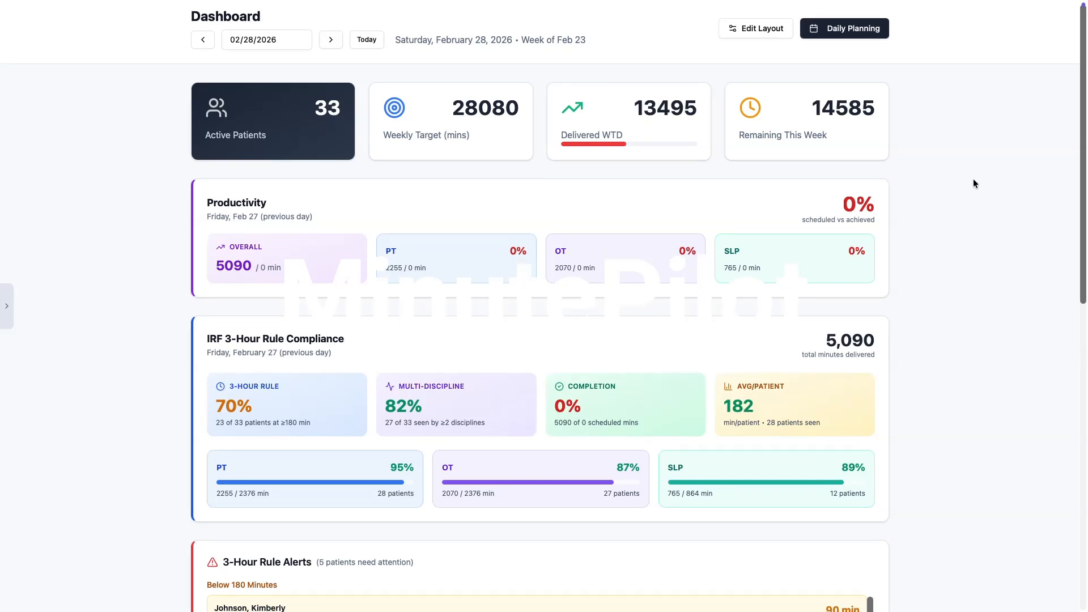
{"action": "scroll", "coordinate": [973, 184], "scroll_direction": "down", "scroll_amount": 1}
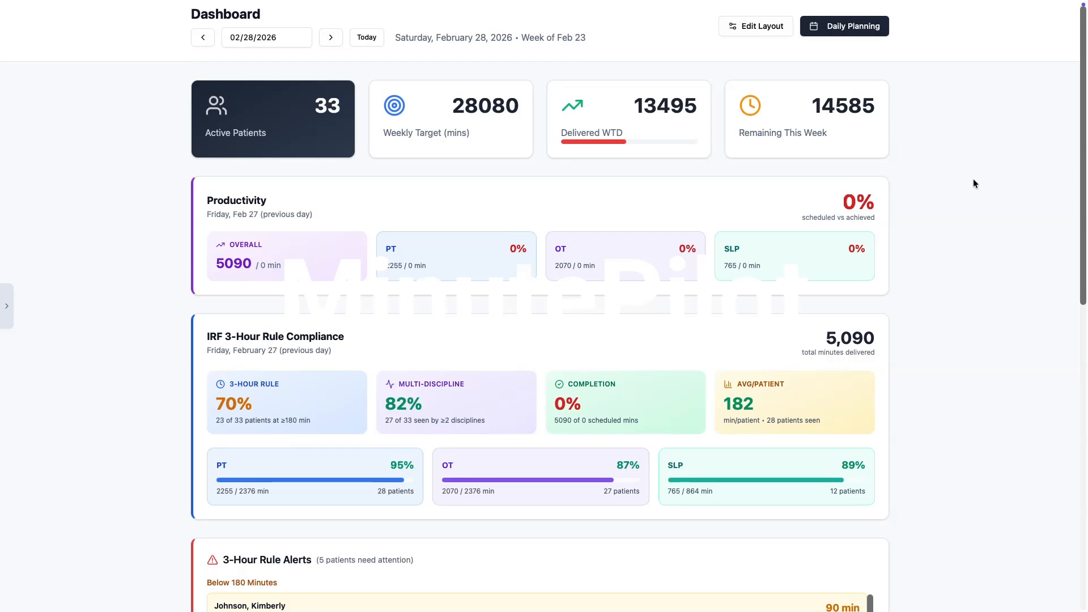
{"action": "scroll", "coordinate": [974, 184], "scroll_direction": "down", "scroll_amount": 1}
{"action": "scroll", "coordinate": [974, 183], "scroll_direction": "down", "scroll_amount": 1}
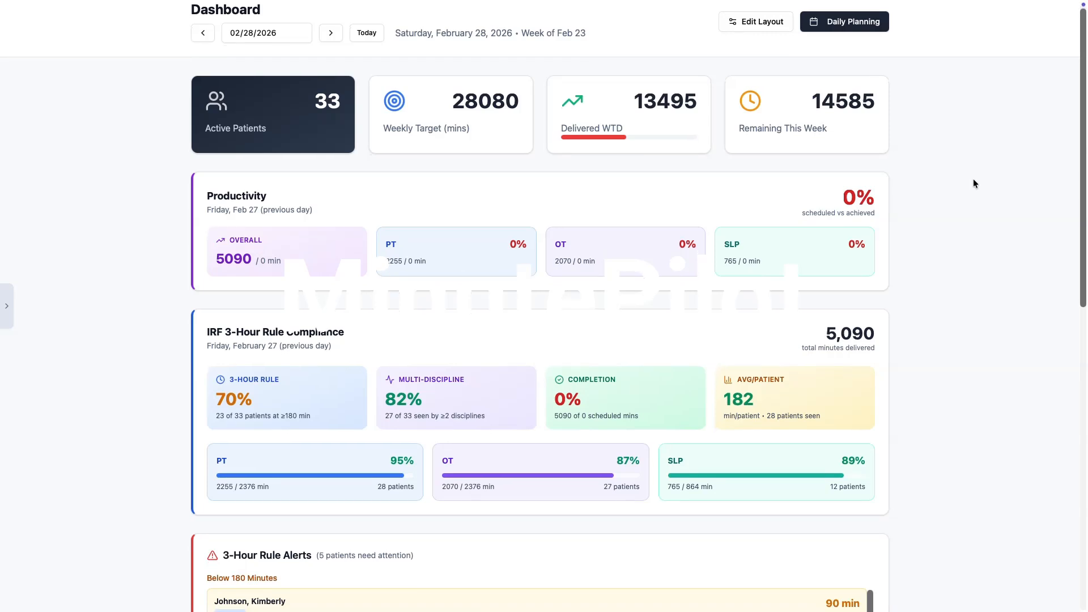
{"action": "scroll", "coordinate": [973, 184], "scroll_direction": "down", "scroll_amount": 1}
{"action": "scroll", "coordinate": [974, 183], "scroll_direction": "down", "scroll_amount": 1}
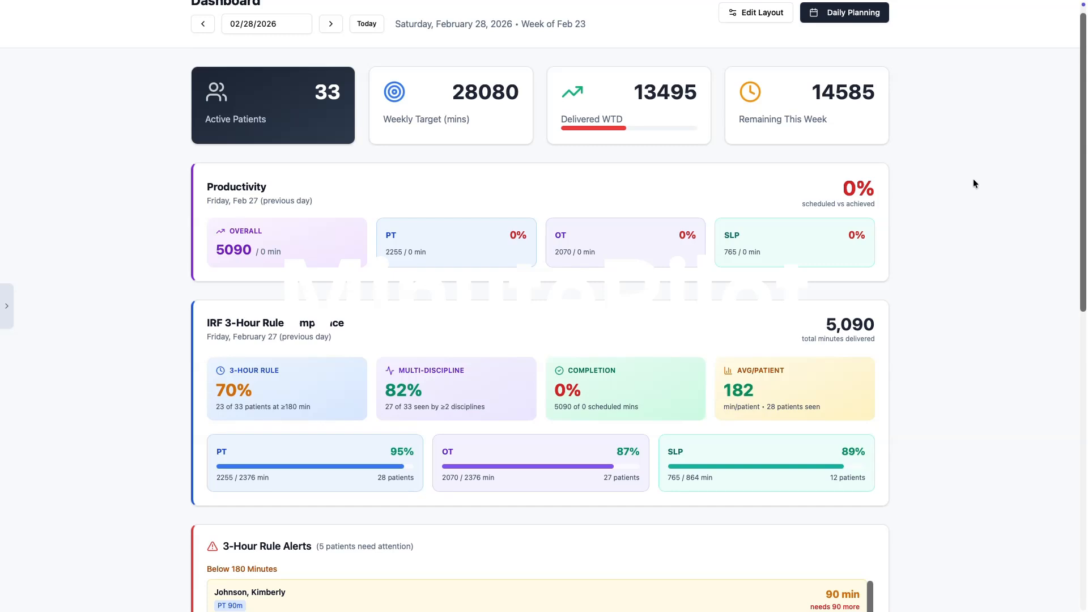
{"action": "scroll", "coordinate": [974, 183], "scroll_direction": "down", "scroll_amount": 1}
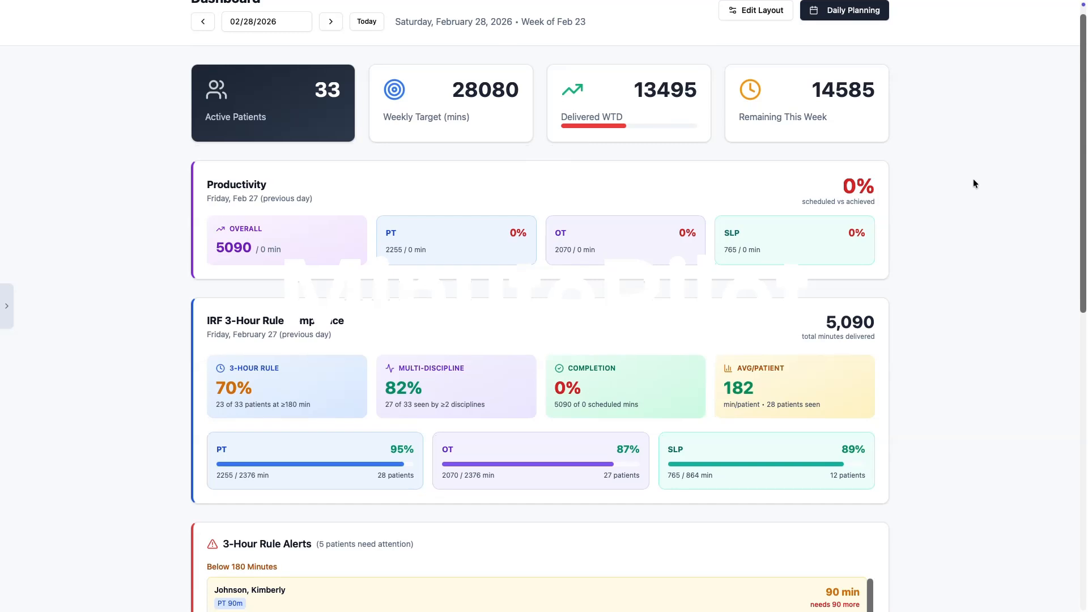
{"action": "scroll", "coordinate": [973, 183], "scroll_direction": "down", "scroll_amount": 1}
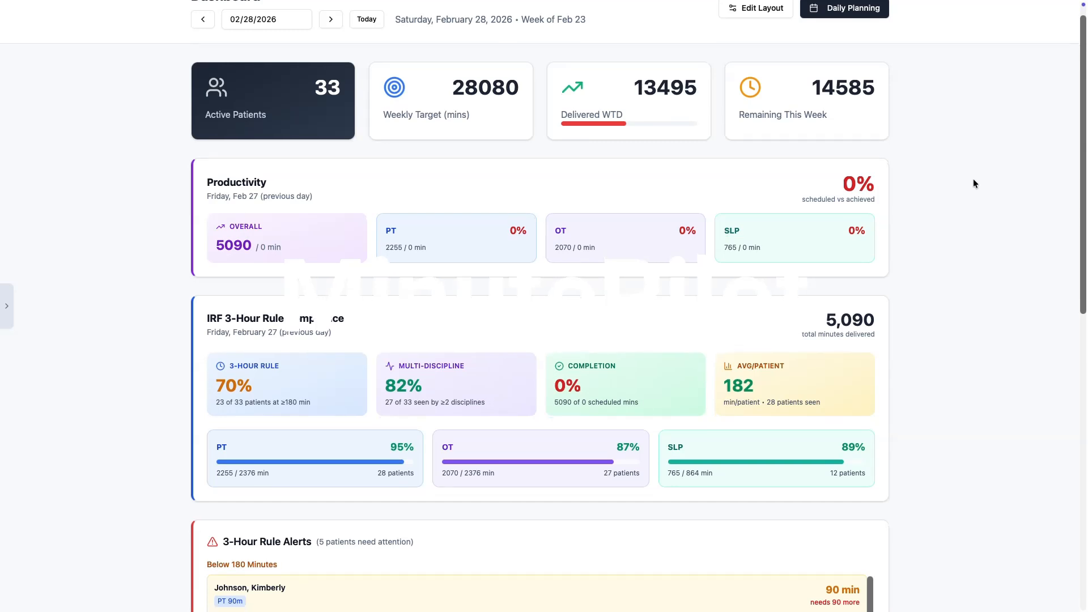
{"action": "scroll", "coordinate": [973, 183], "scroll_direction": "down", "scroll_amount": 1}
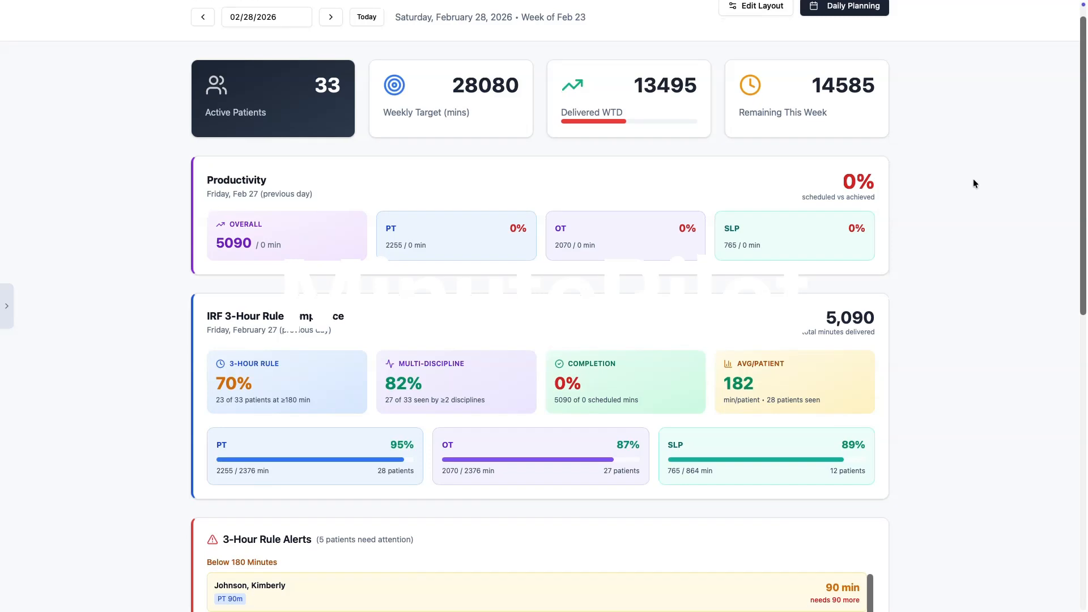
{"action": "scroll", "coordinate": [973, 184], "scroll_direction": "down", "scroll_amount": 3}
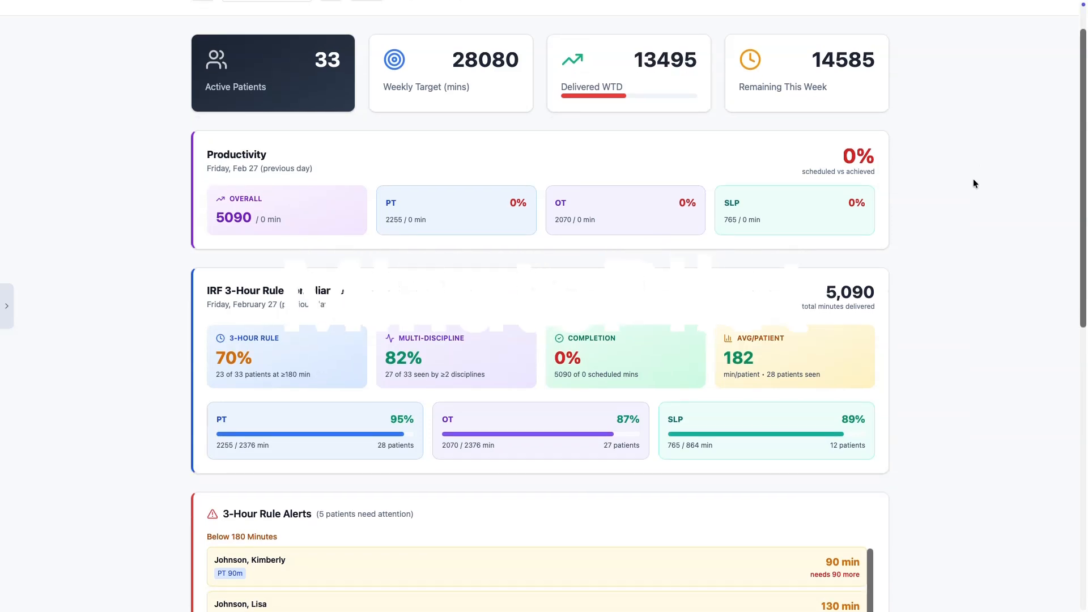
Examine the IRF 3-Hour Rule Compliance section, including its multi-discipline, completion, average-per-patient and per-discipline figures
{"action": "scroll", "coordinate": [974, 183], "scroll_direction": "down", "scroll_amount": 7}
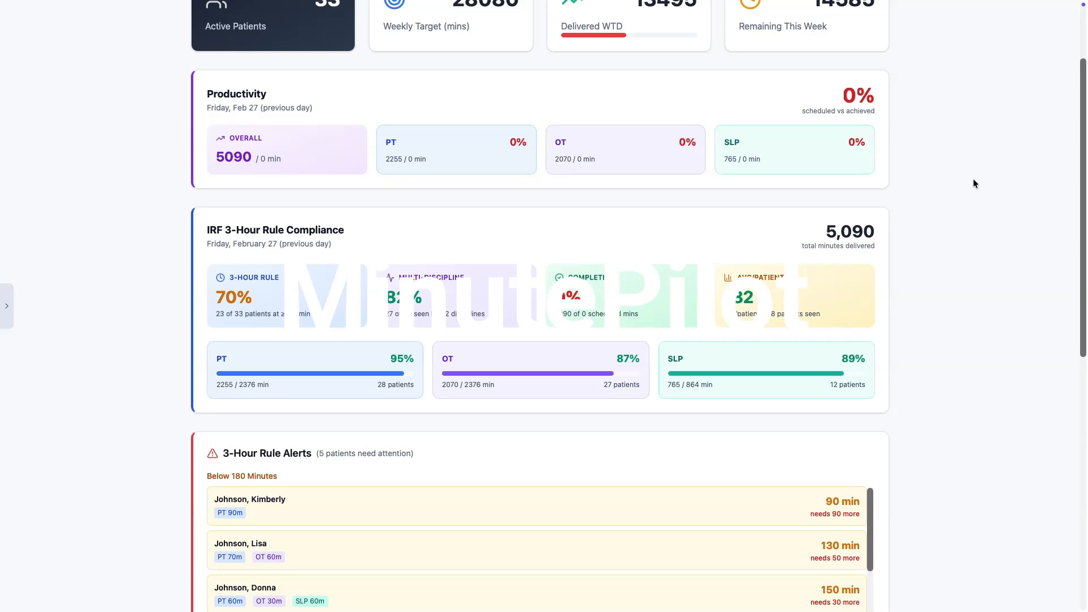
{"action": "scroll", "coordinate": [974, 184], "scroll_direction": "down", "scroll_amount": 1}
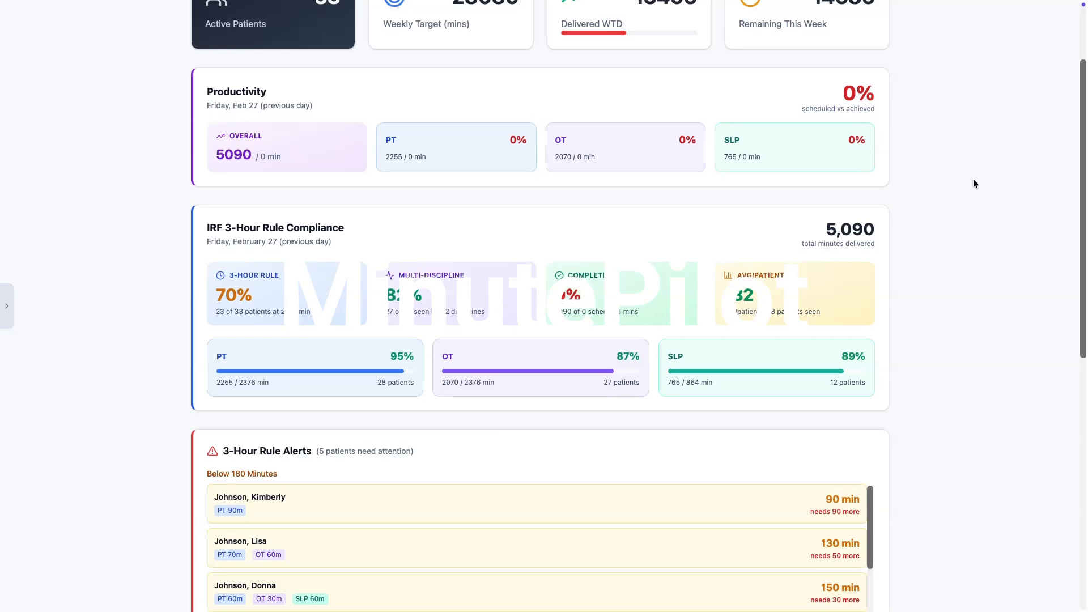
{"action": "scroll", "coordinate": [973, 183], "scroll_direction": "down", "scroll_amount": 1}
{"action": "scroll", "coordinate": [973, 183], "scroll_direction": "down", "scroll_amount": 1}
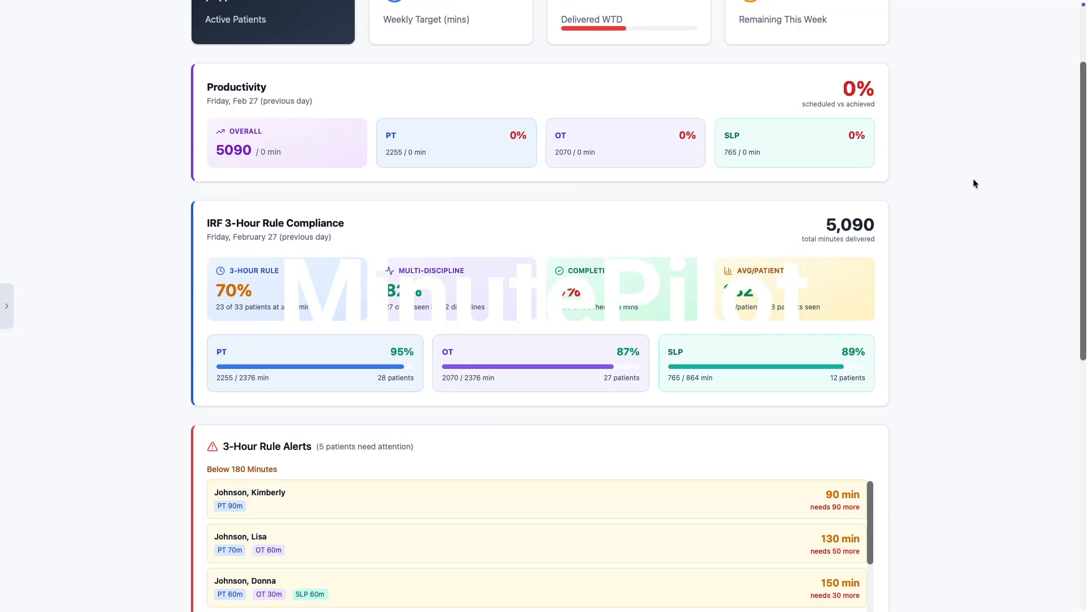
{"action": "scroll", "coordinate": [973, 184], "scroll_direction": "down", "scroll_amount": 1}
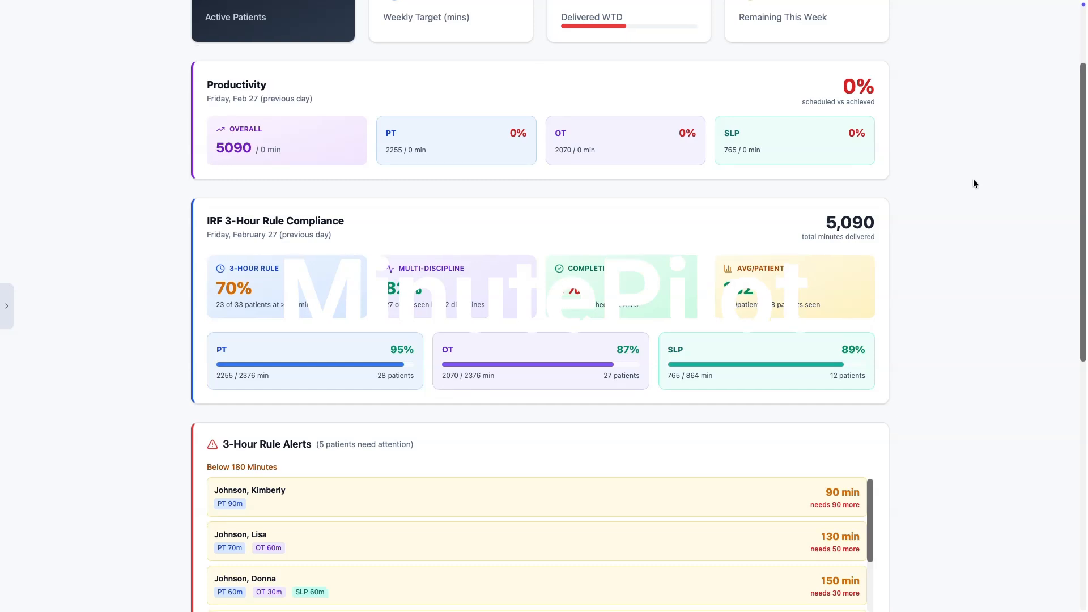
{"action": "scroll", "coordinate": [974, 183], "scroll_direction": "down", "scroll_amount": 2}
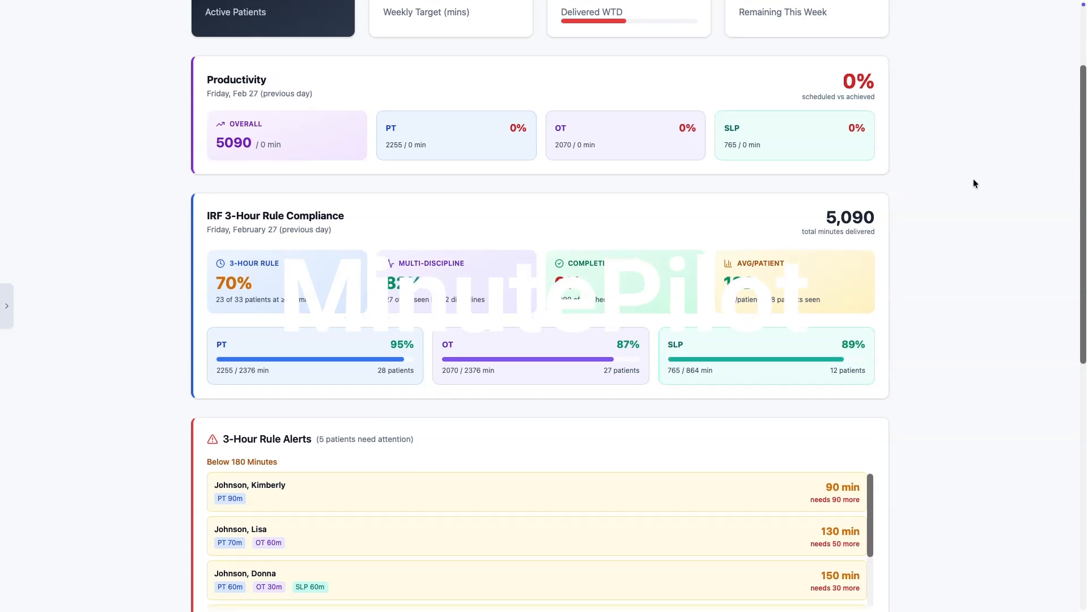
{"action": "scroll", "coordinate": [973, 184], "scroll_direction": "down", "scroll_amount": 2}
{"action": "scroll", "coordinate": [973, 184], "scroll_direction": "down", "scroll_amount": 2}
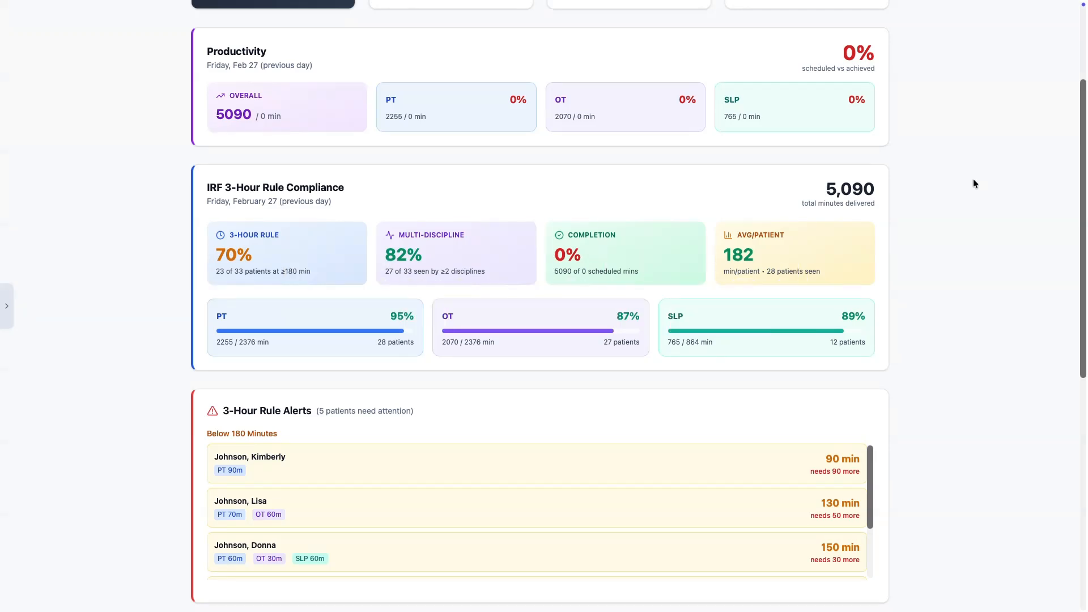
{"action": "scroll", "coordinate": [974, 184], "scroll_direction": "down", "scroll_amount": 1}
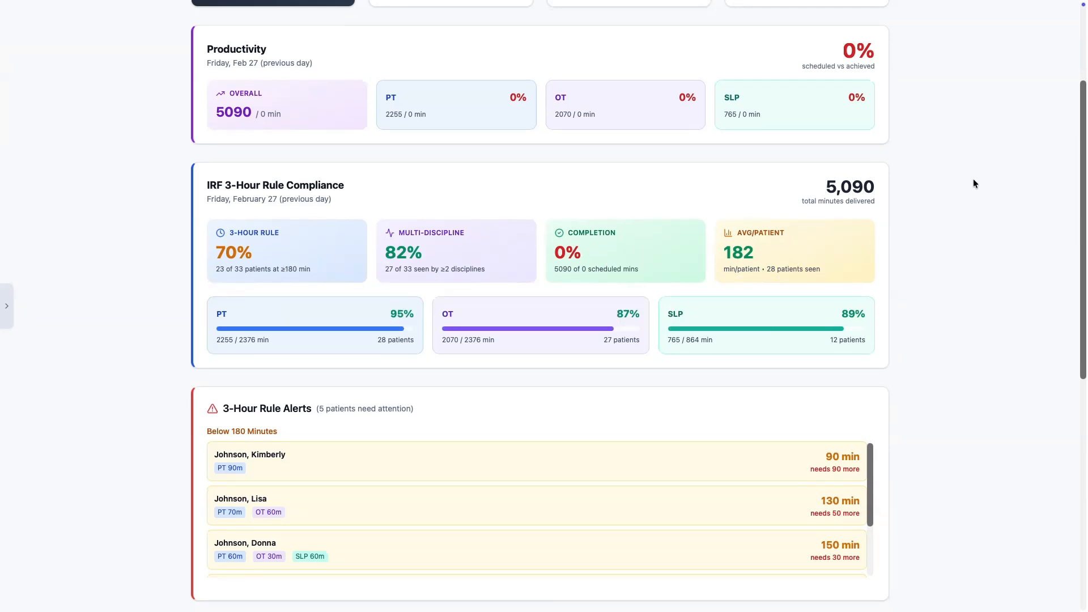
{"action": "scroll", "coordinate": [973, 184], "scroll_direction": "down", "scroll_amount": 1}
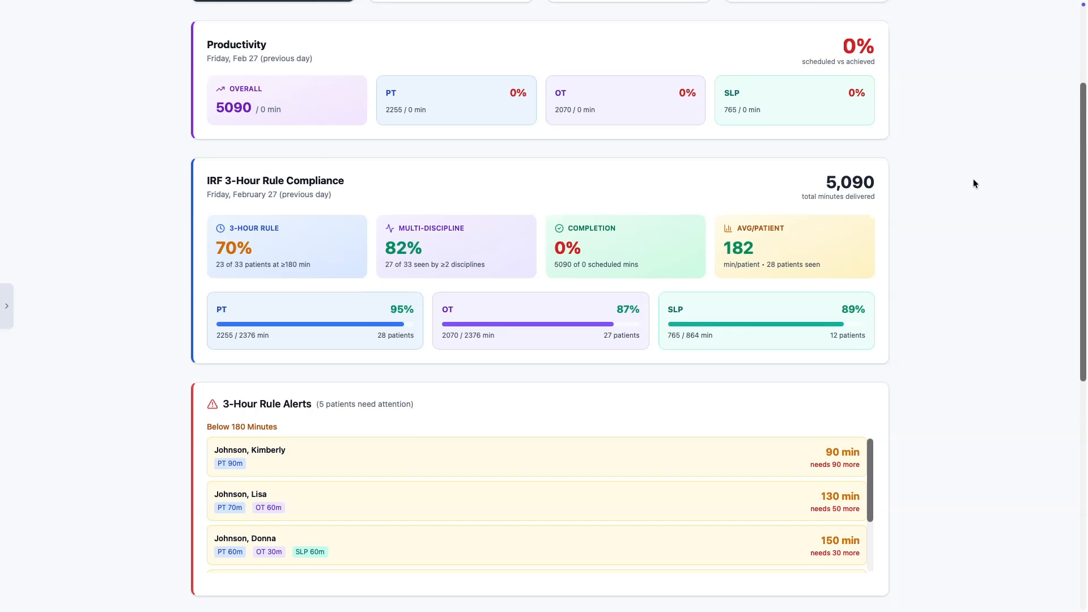
{"action": "scroll", "coordinate": [974, 184], "scroll_direction": "down", "scroll_amount": 1}
{"action": "scroll", "coordinate": [974, 183], "scroll_direction": "down", "scroll_amount": 1}
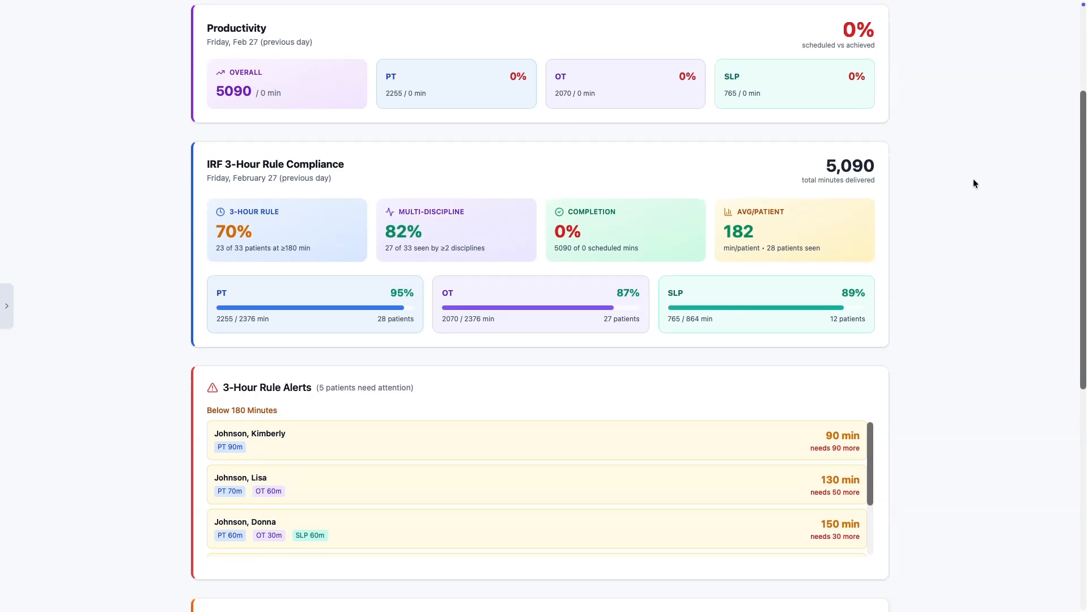
Examine the 3-Hour Rule Alerts list of patients below 180 minutes
{"action": "scroll", "coordinate": [973, 183], "scroll_direction": "down", "scroll_amount": 2}
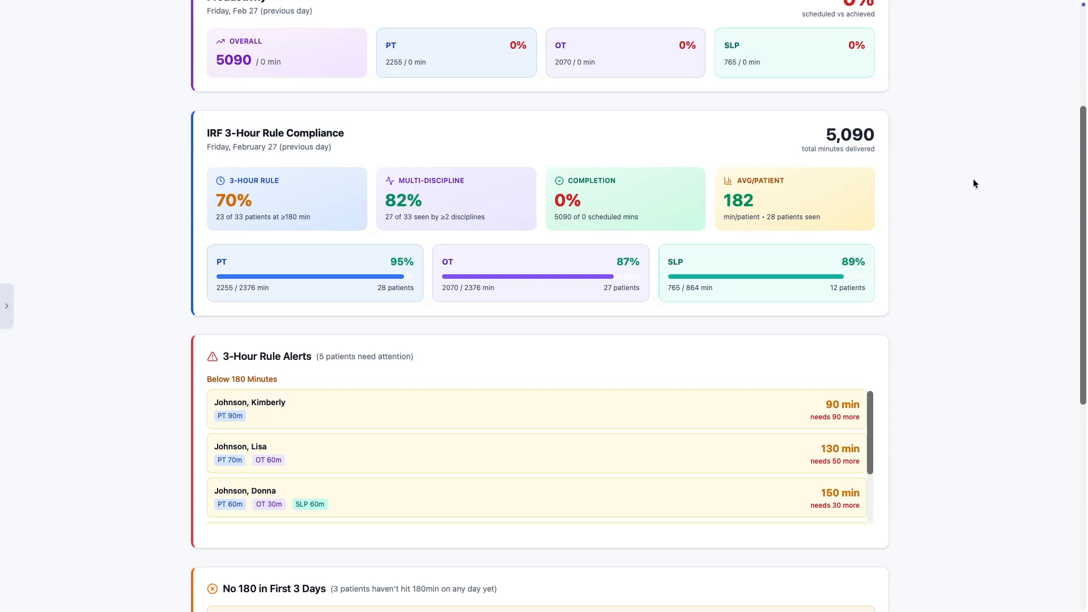
{"action": "scroll", "coordinate": [973, 184], "scroll_direction": "down", "scroll_amount": 1}
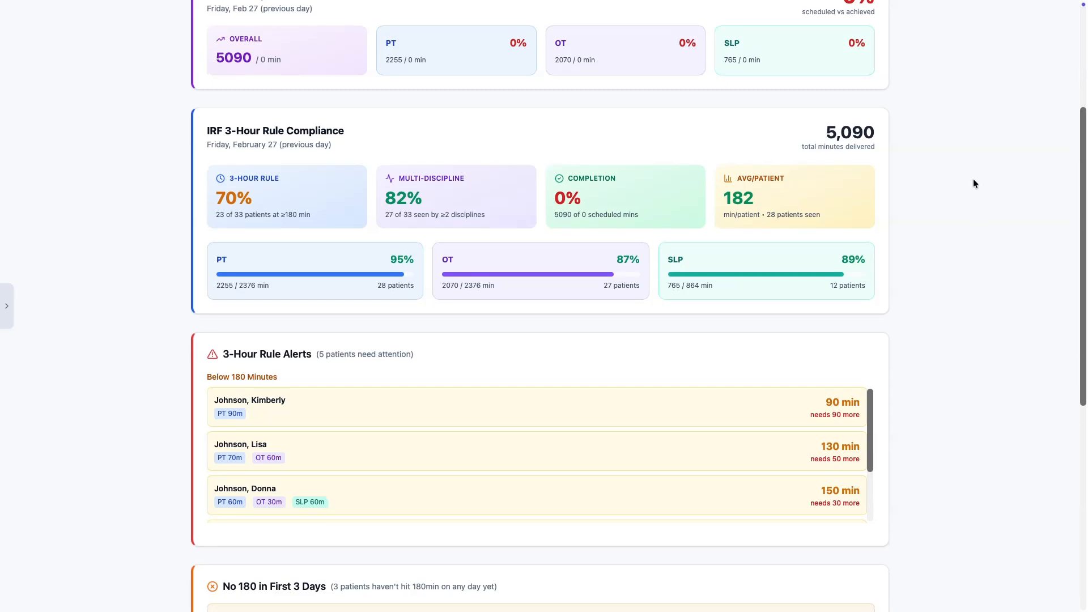
{"action": "scroll", "coordinate": [974, 184], "scroll_direction": "down", "scroll_amount": 1}
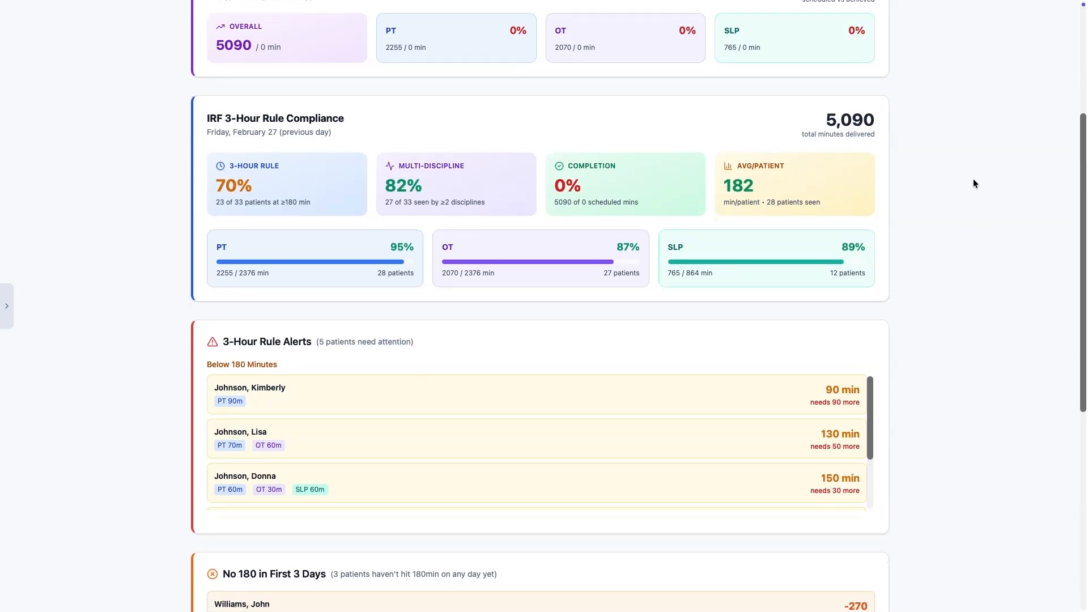
{"action": "scroll", "coordinate": [973, 183], "scroll_direction": "down", "scroll_amount": 1}
{"action": "scroll", "coordinate": [973, 184], "scroll_direction": "down", "scroll_amount": 1}
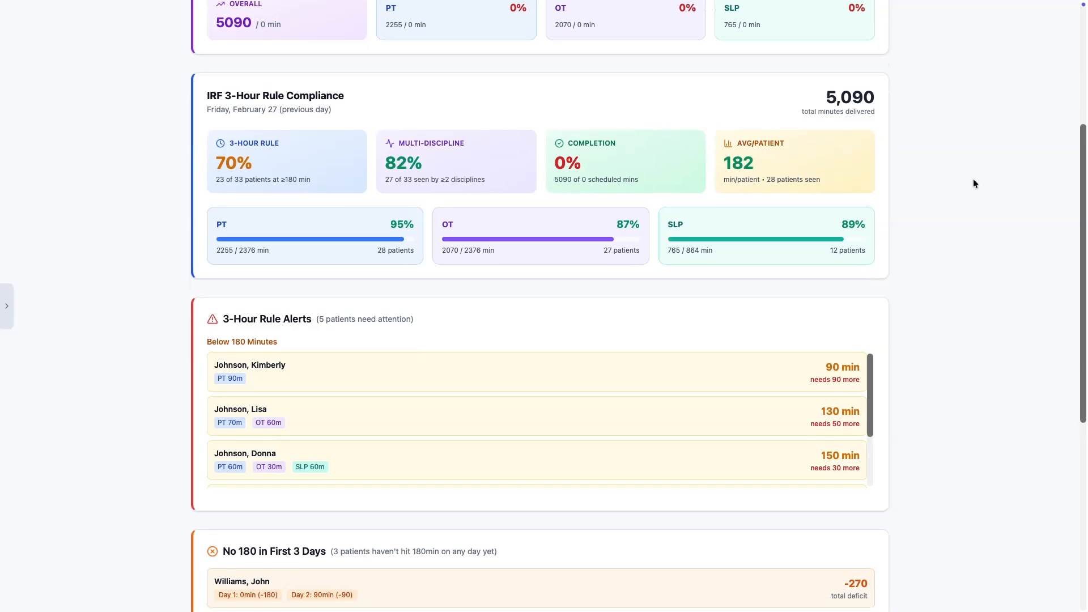
{"action": "scroll", "coordinate": [973, 184], "scroll_direction": "down", "scroll_amount": 1}
{"action": "scroll", "coordinate": [974, 184], "scroll_direction": "down", "scroll_amount": 1}
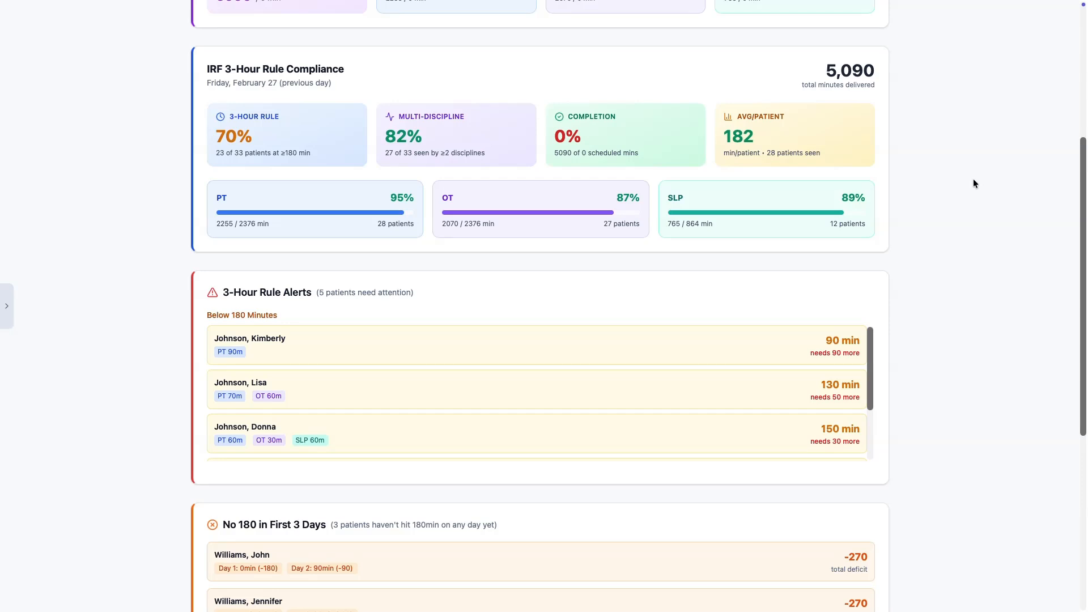
{"action": "scroll", "coordinate": [973, 183], "scroll_direction": "down", "scroll_amount": 1}
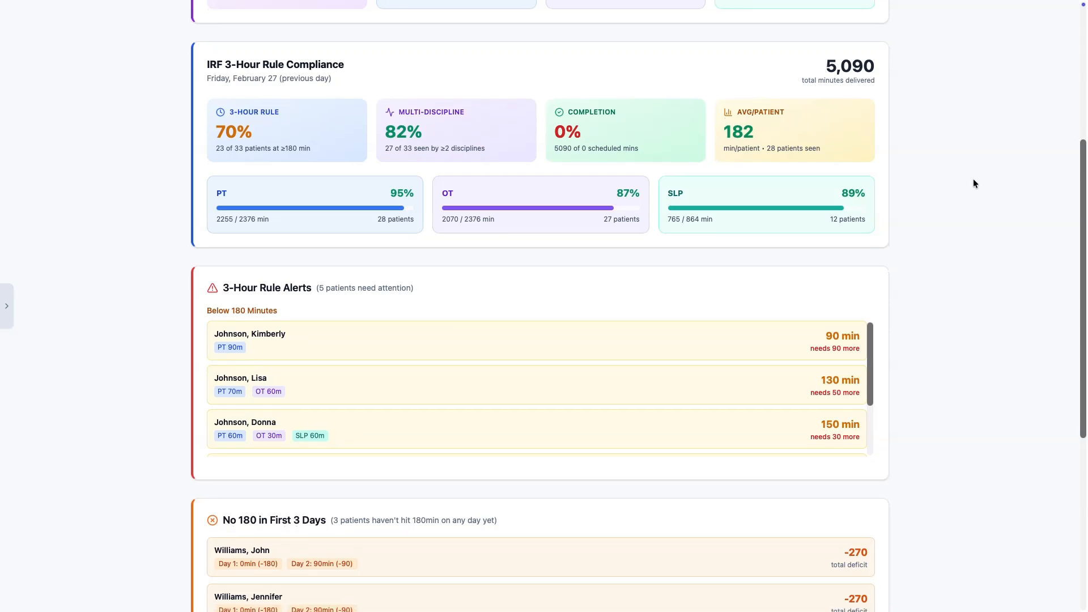
{"action": "scroll", "coordinate": [973, 184], "scroll_direction": "down", "scroll_amount": 1}
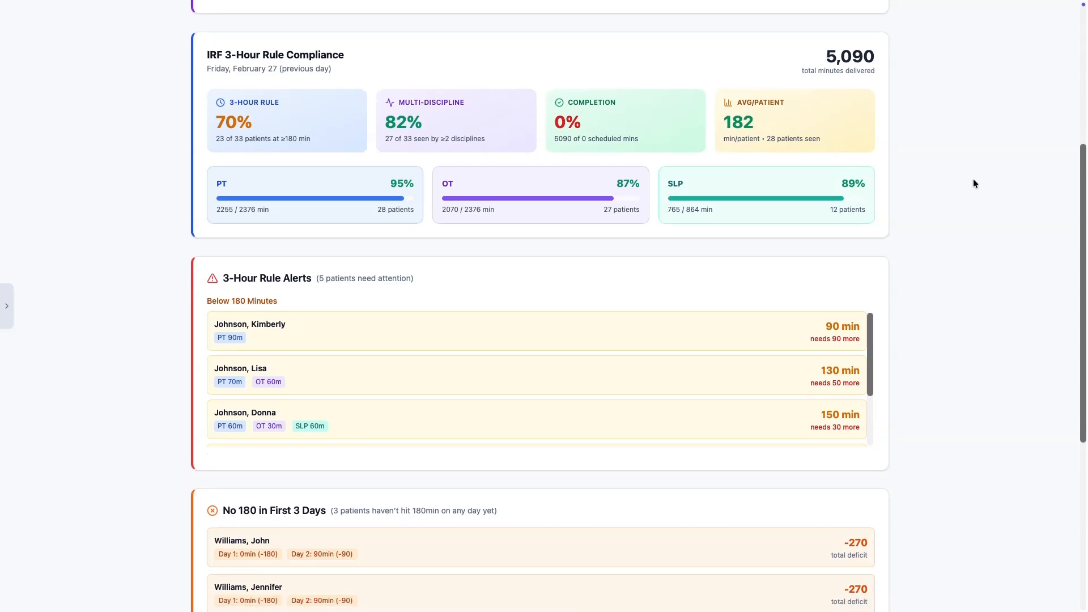
{"action": "scroll", "coordinate": [973, 184], "scroll_direction": "down", "scroll_amount": 2}
{"action": "scroll", "coordinate": [974, 184], "scroll_direction": "down", "scroll_amount": 3}
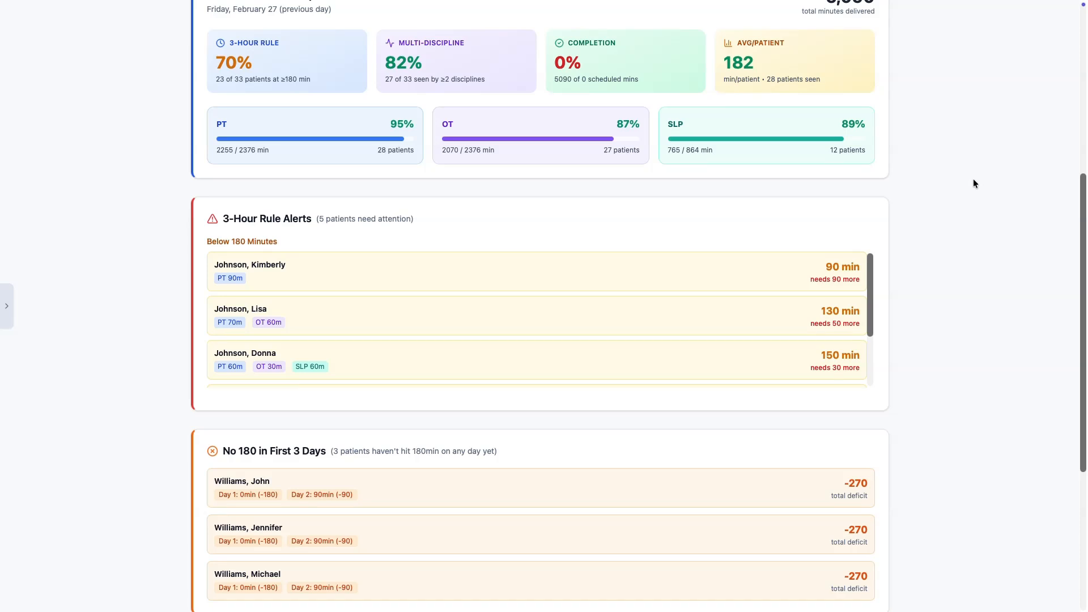
Examine the No 180 in First 3 Days list and the Patient Status Summary further down the dashboard
{"action": "scroll", "coordinate": [973, 183], "scroll_direction": "down", "scroll_amount": 1}
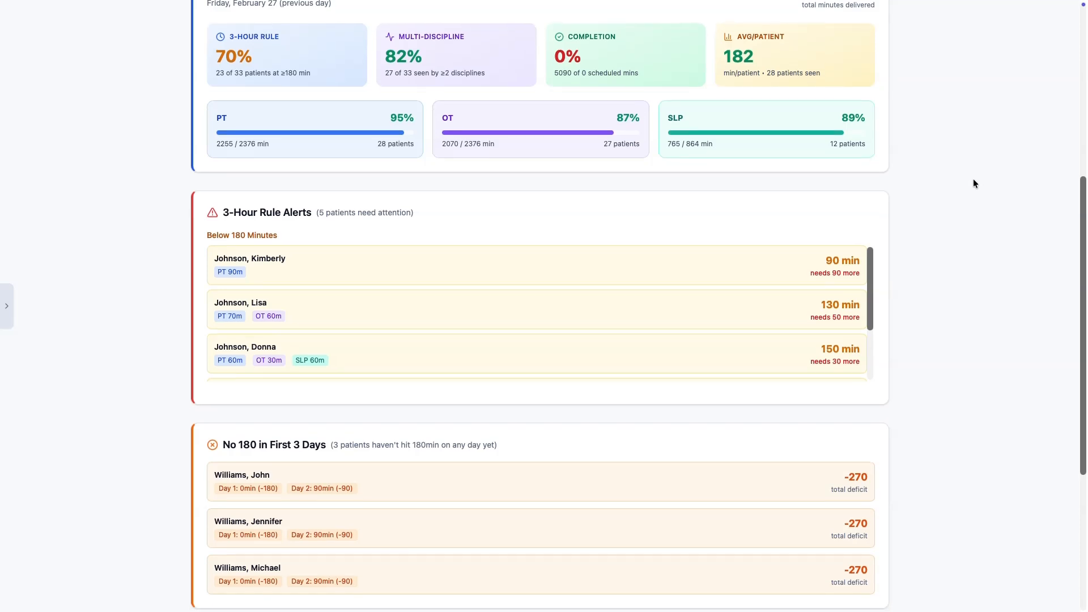
{"action": "scroll", "coordinate": [973, 184], "scroll_direction": "down", "scroll_amount": 1}
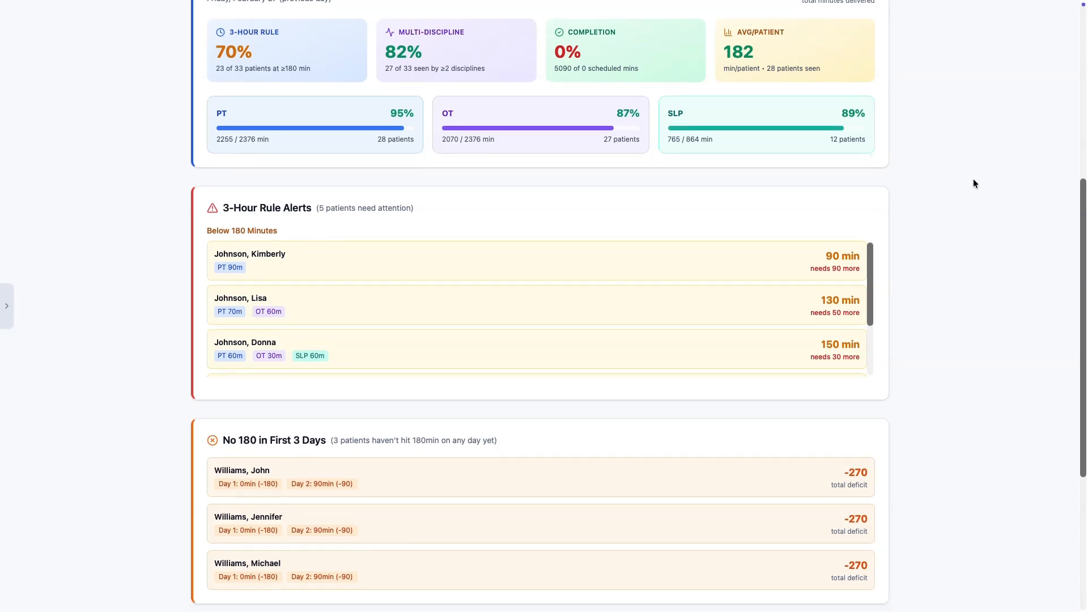
{"action": "scroll", "coordinate": [973, 183], "scroll_direction": "down", "scroll_amount": 2}
{"action": "scroll", "coordinate": [973, 184], "scroll_direction": "down", "scroll_amount": 3}
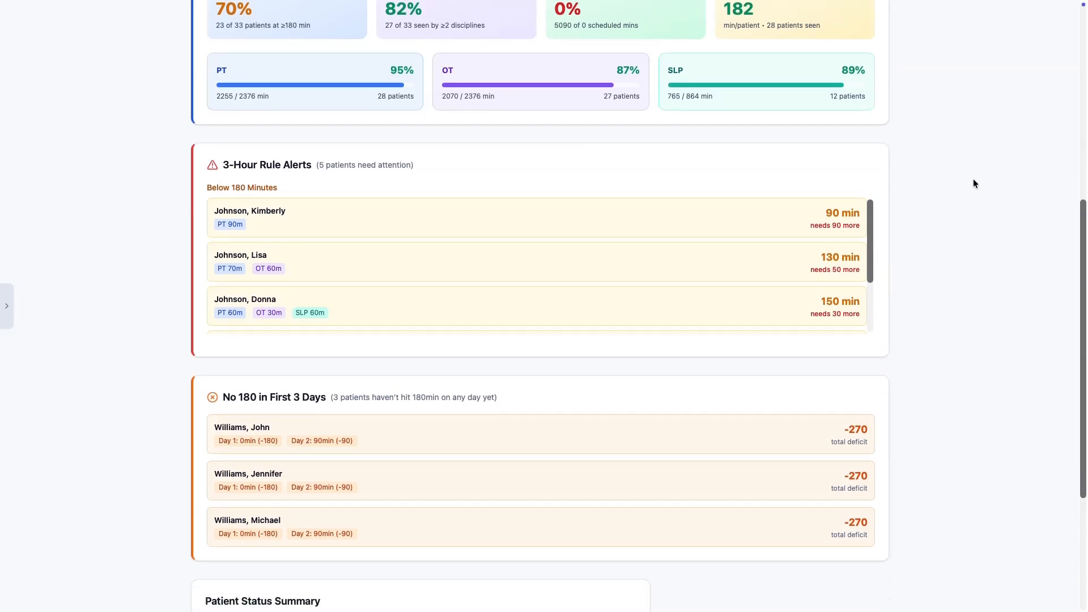
{"action": "scroll", "coordinate": [974, 184], "scroll_direction": "down", "scroll_amount": 3}
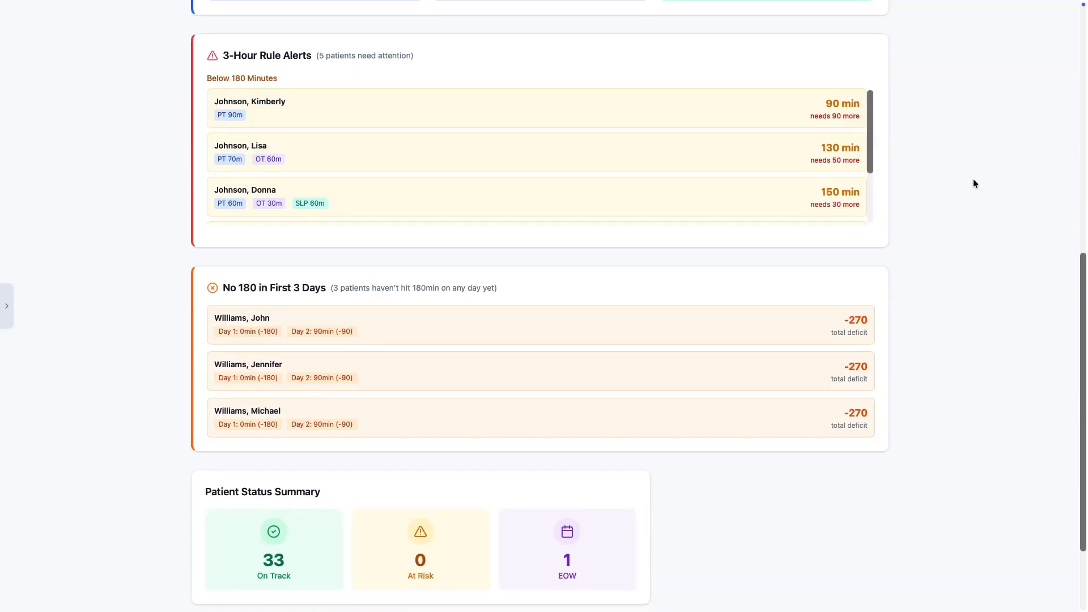
{"action": "scroll", "coordinate": [973, 184], "scroll_direction": "down", "scroll_amount": 1}
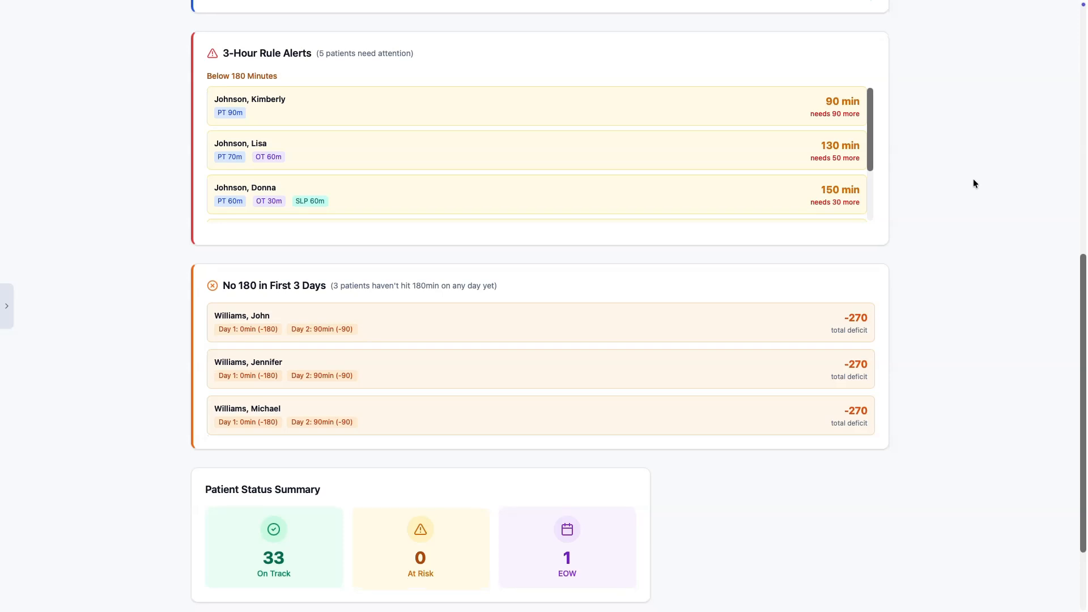
{"action": "scroll", "coordinate": [974, 183], "scroll_direction": "down", "scroll_amount": 1}
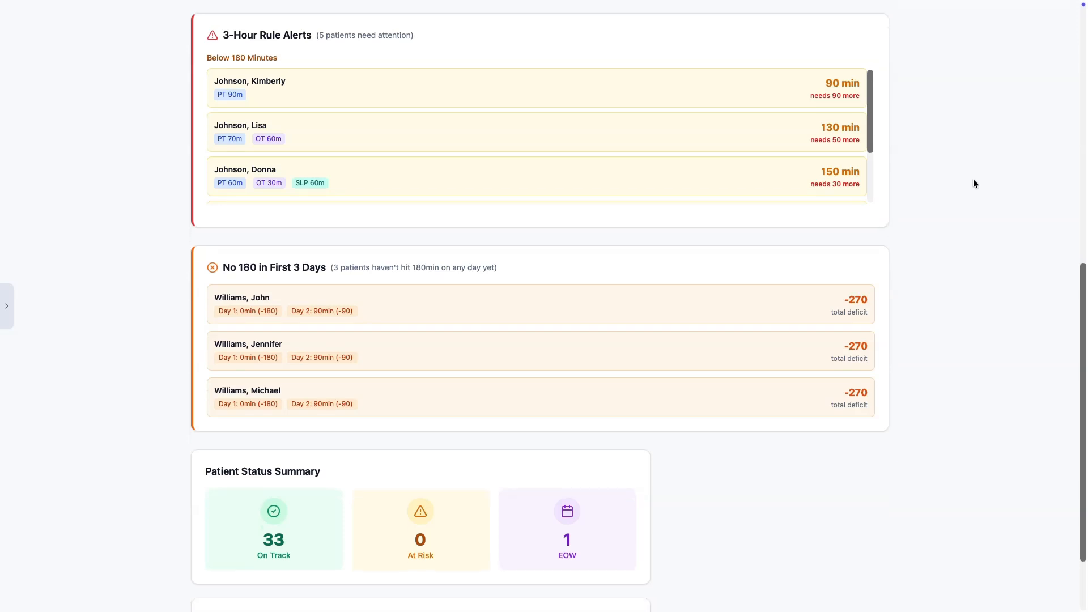
{"action": "scroll", "coordinate": [974, 183], "scroll_direction": "down", "scroll_amount": 1}
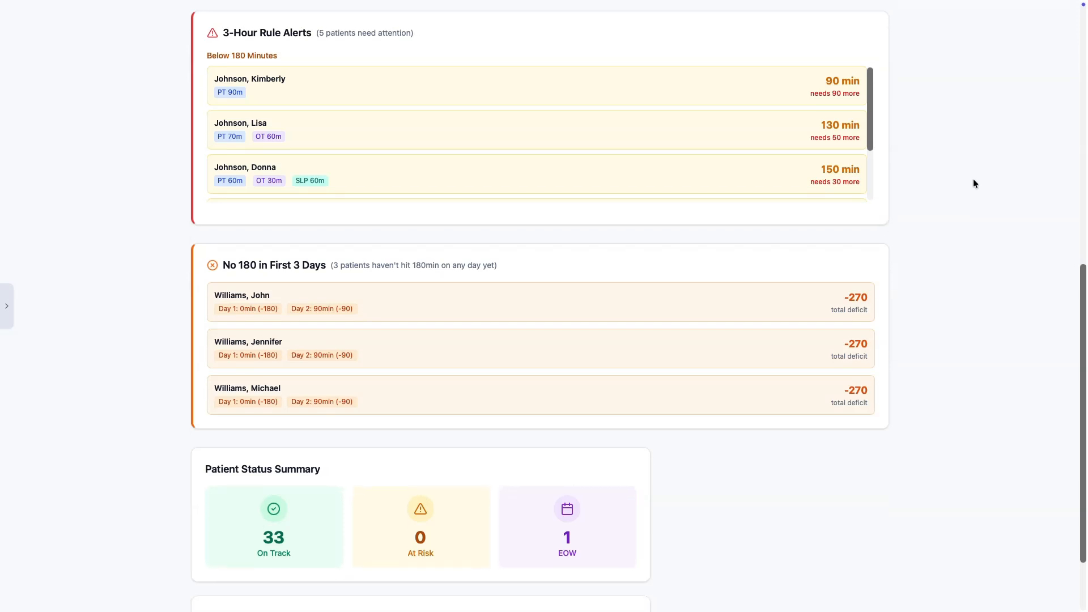
{"action": "scroll", "coordinate": [973, 181], "scroll_direction": "down", "scroll_amount": 1}
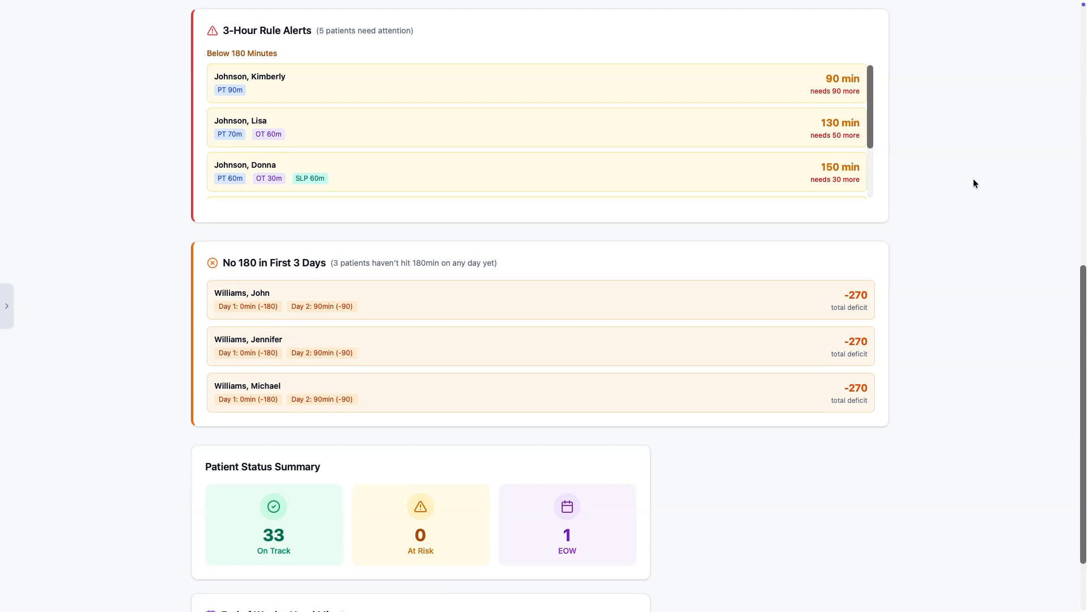
Examine the Patient Status Summary and the End of Week - Need Minutes list at the end of the dashboard
{"action": "scroll", "coordinate": [973, 183], "scroll_direction": "down", "scroll_amount": 2}
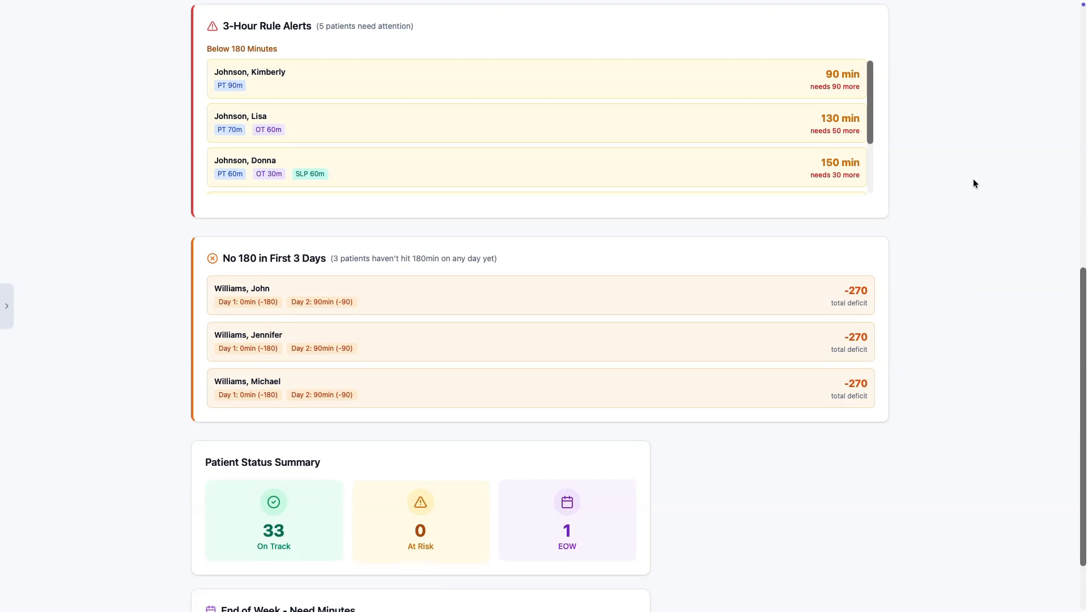
{"action": "scroll", "coordinate": [974, 183], "scroll_direction": "down", "scroll_amount": 1}
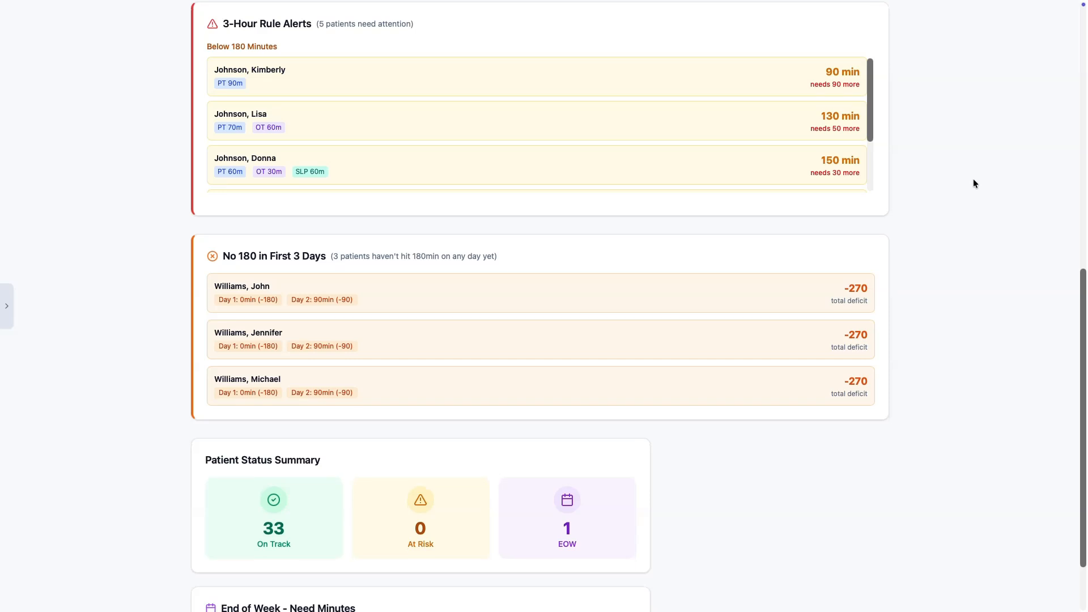
{"action": "scroll", "coordinate": [973, 183], "scroll_direction": "down", "scroll_amount": 1}
{"action": "scroll", "coordinate": [974, 183], "scroll_direction": "down", "scroll_amount": 1}
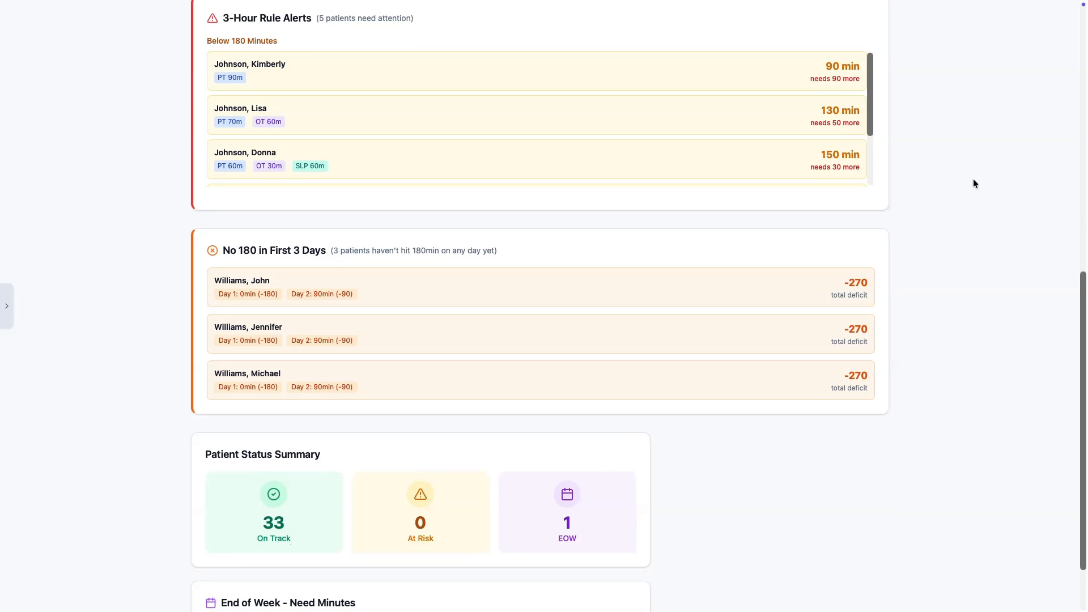
{"action": "scroll", "coordinate": [974, 180], "scroll_direction": "down", "scroll_amount": 1}
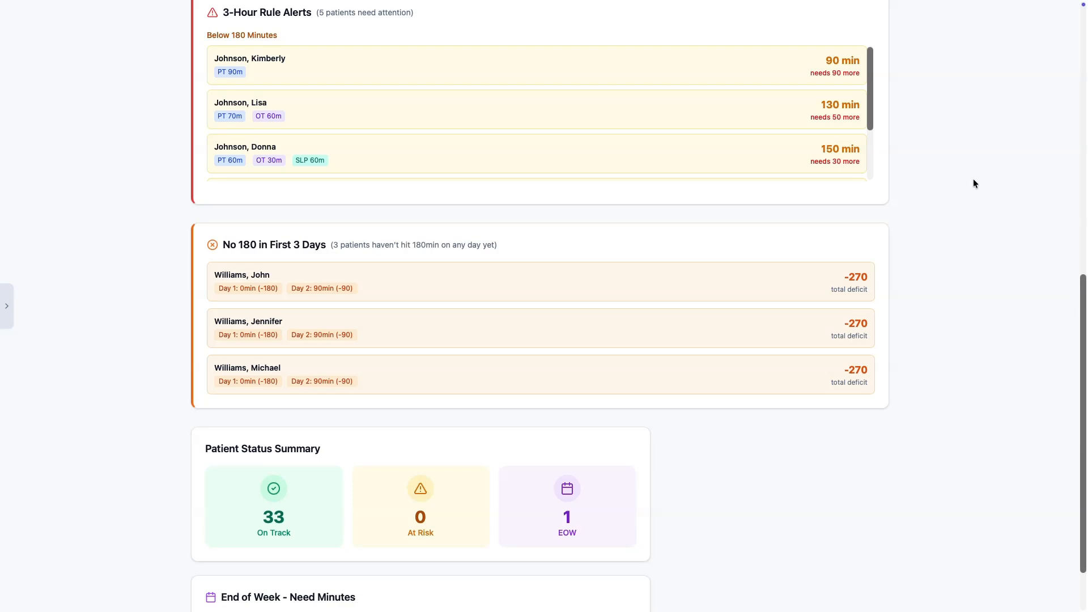
{"action": "scroll", "coordinate": [973, 180], "scroll_direction": "down", "scroll_amount": 1}
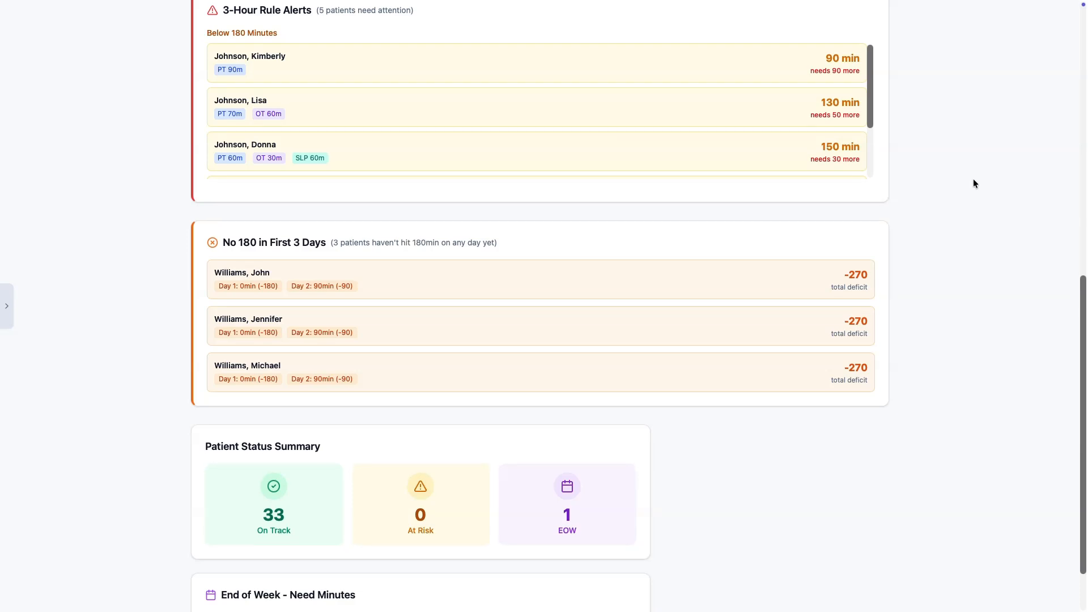
{"action": "scroll", "coordinate": [974, 180], "scroll_direction": "down", "scroll_amount": 2}
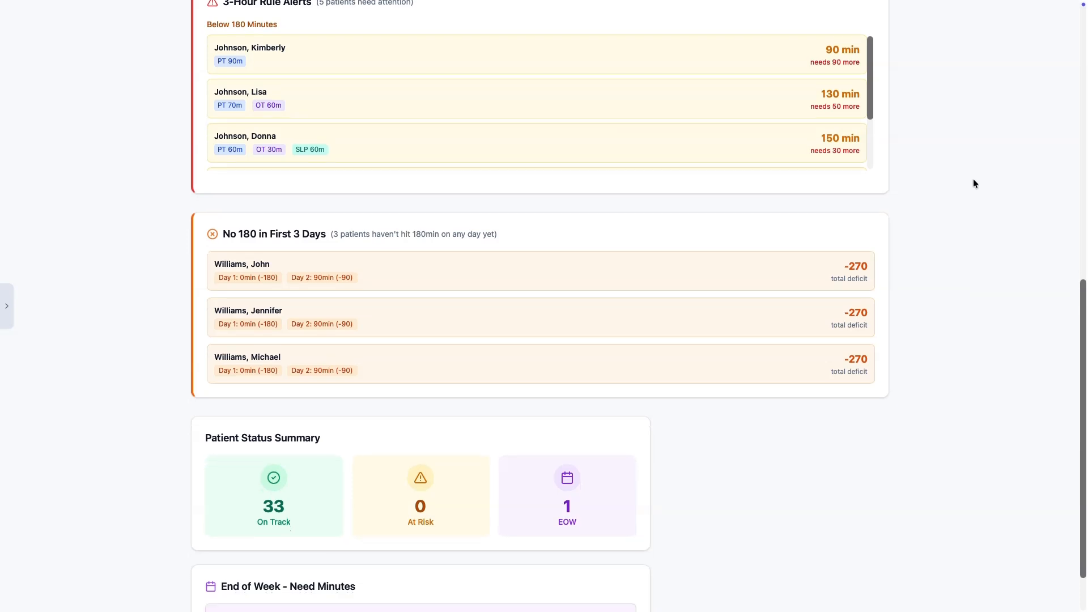
{"action": "scroll", "coordinate": [973, 180], "scroll_direction": "down", "scroll_amount": 3}
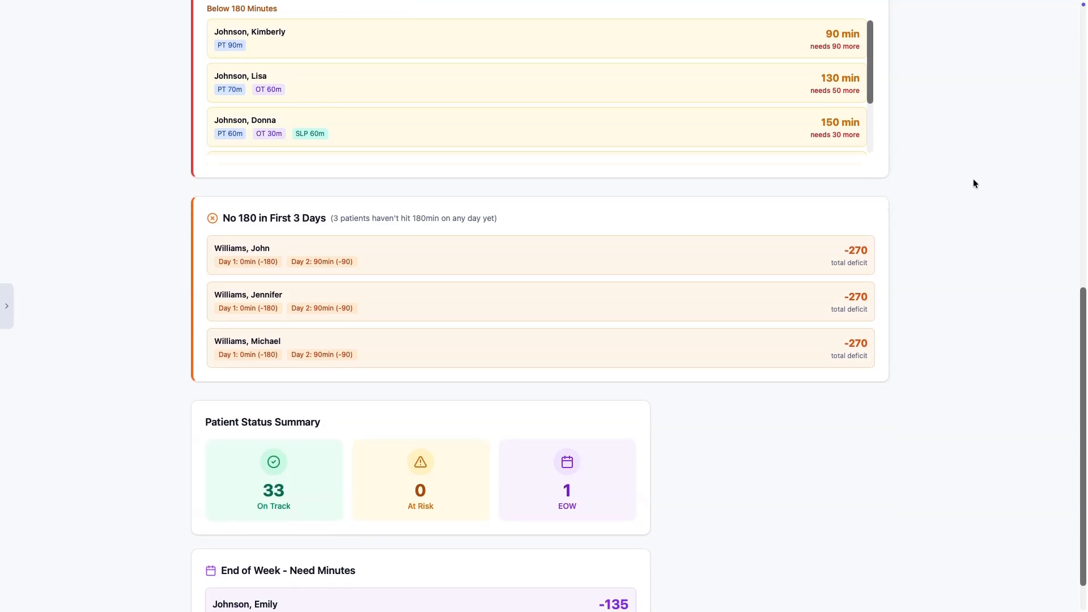
{"action": "scroll", "coordinate": [973, 184], "scroll_direction": "down", "scroll_amount": 2}
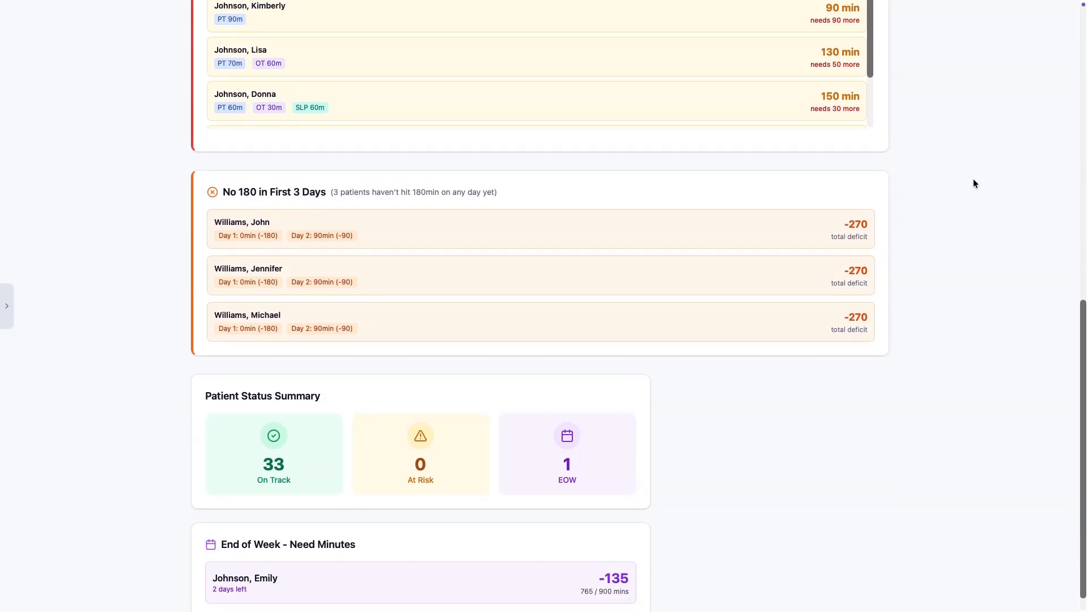
{"action": "scroll", "coordinate": [974, 184], "scroll_direction": "down", "scroll_amount": 2}
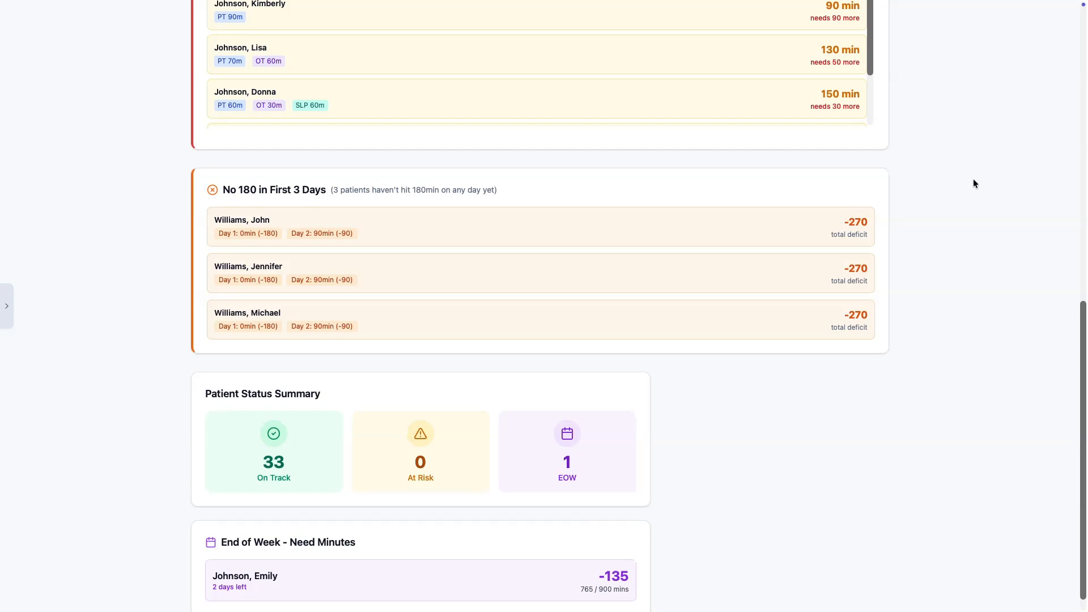
{"action": "scroll", "coordinate": [974, 184], "scroll_direction": "down", "scroll_amount": 2}
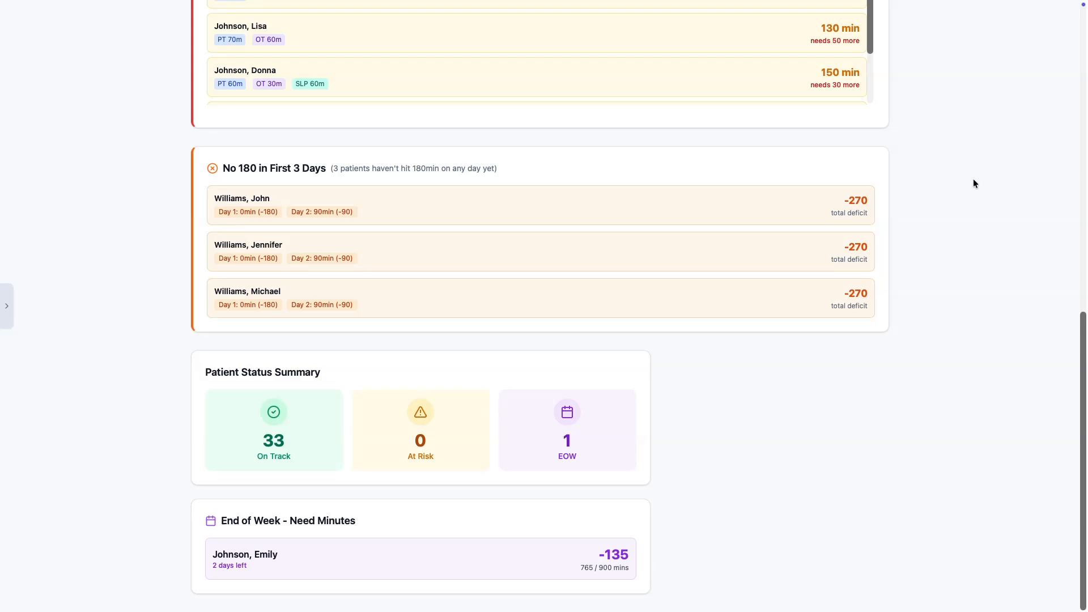
{"action": "key", "text": "super+shift+4"}
{"action": "key", "text": "space"}
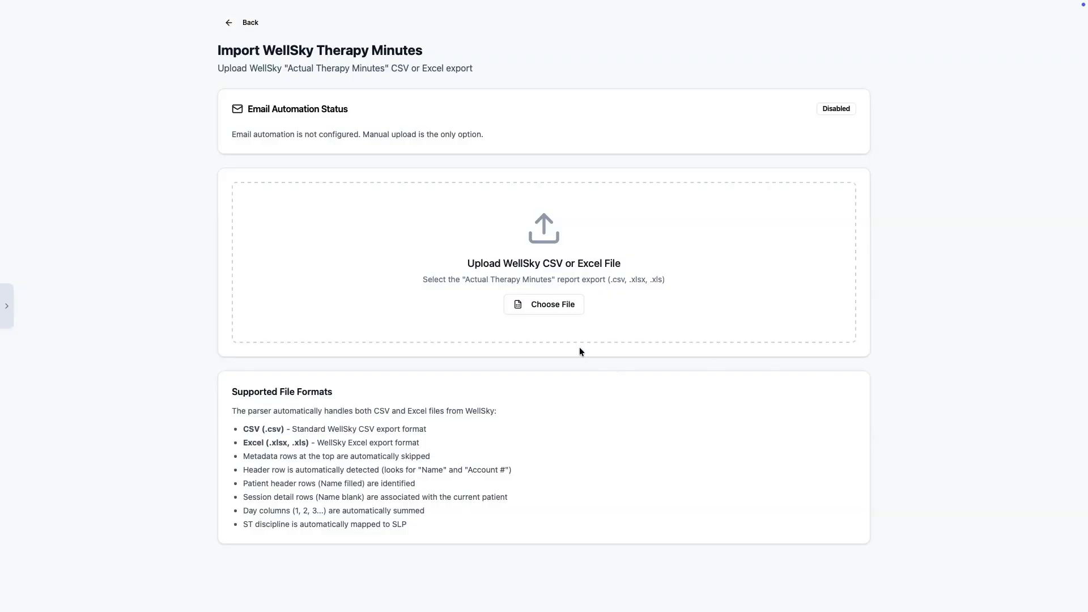
Upload the file "demo-wellsky-import copy.xlsx" from the MP DEMO folder and parse it for an import preview
{"action": "left_click", "coordinate": [560, 308]}
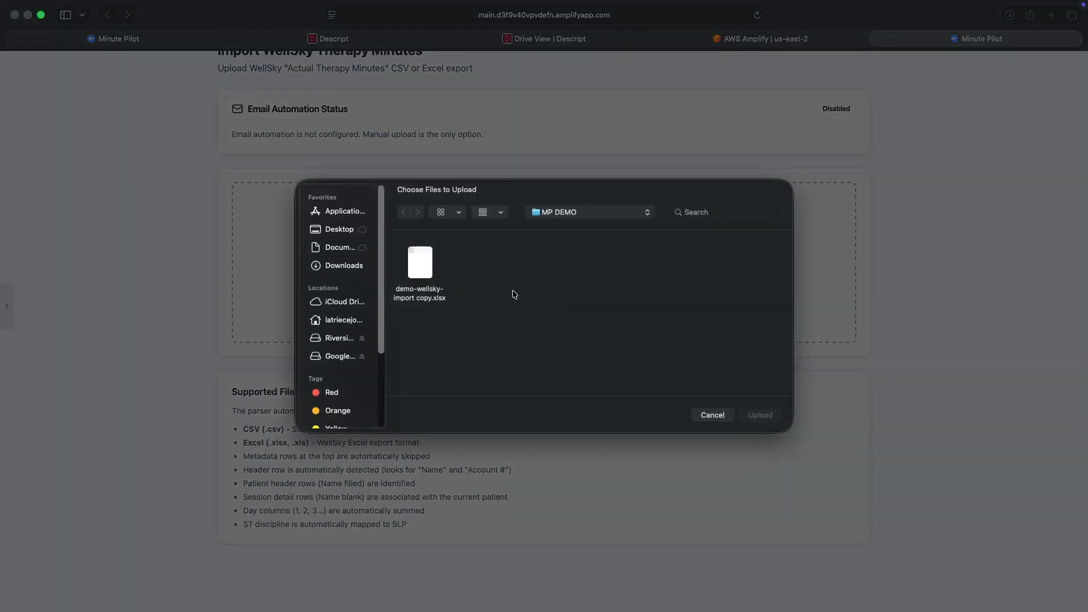
{"action": "left_click", "coordinate": [428, 274]}
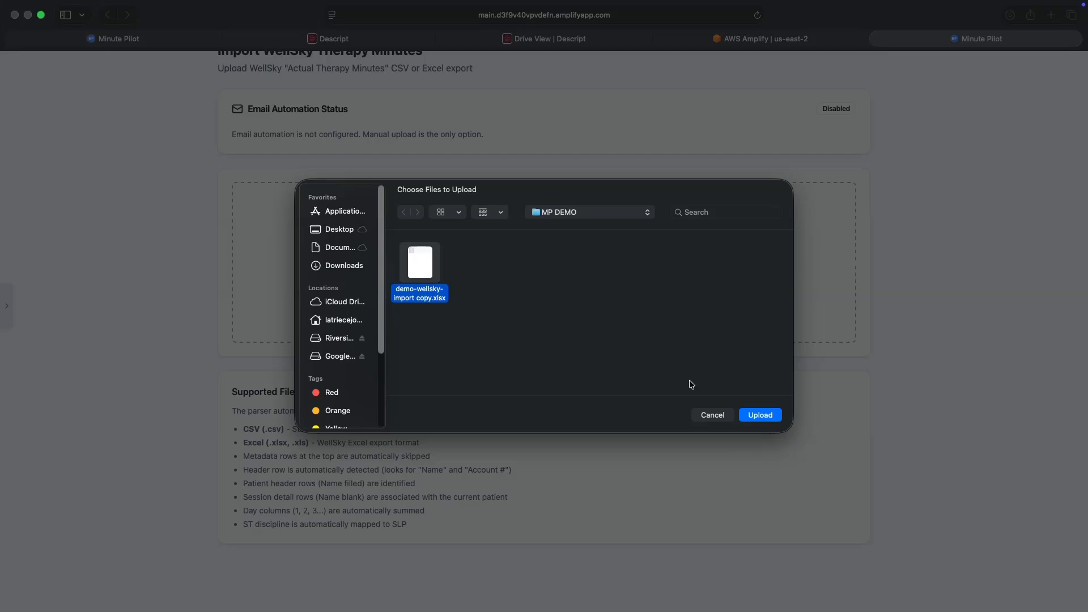
{"action": "left_click", "coordinate": [769, 417]}
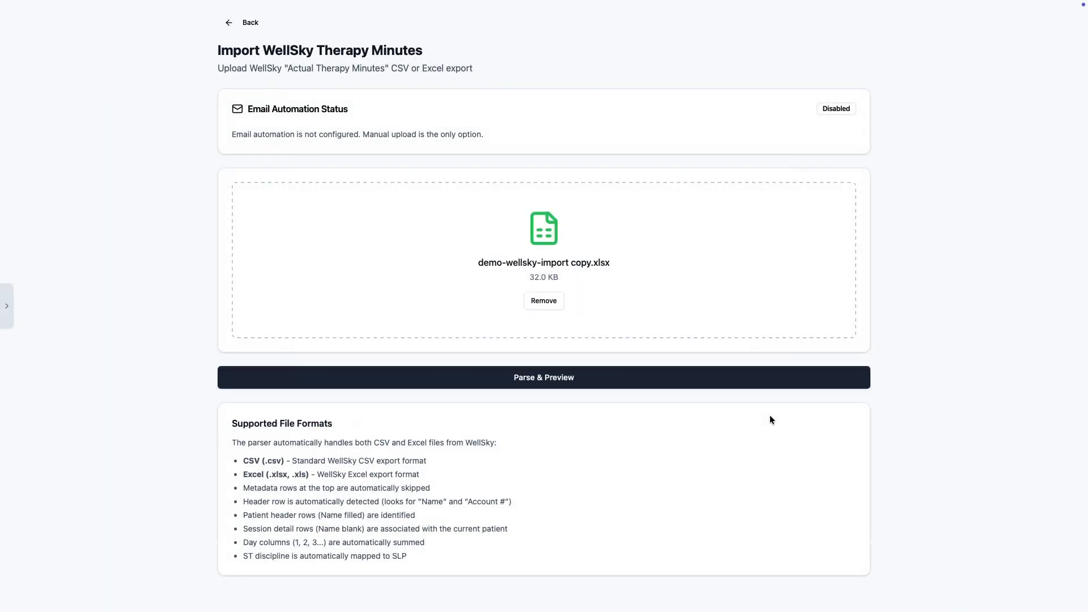
{"action": "left_click", "coordinate": [618, 380]}
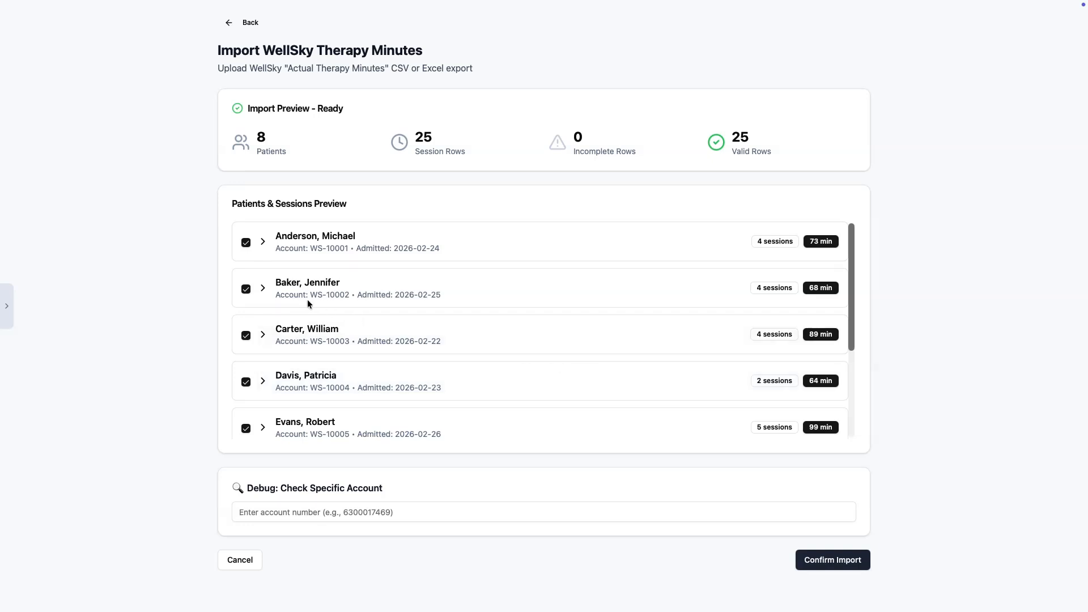
Review the session details of the first and third patients in the Patients & Sessions Preview
{"action": "left_click", "coordinate": [263, 243]}
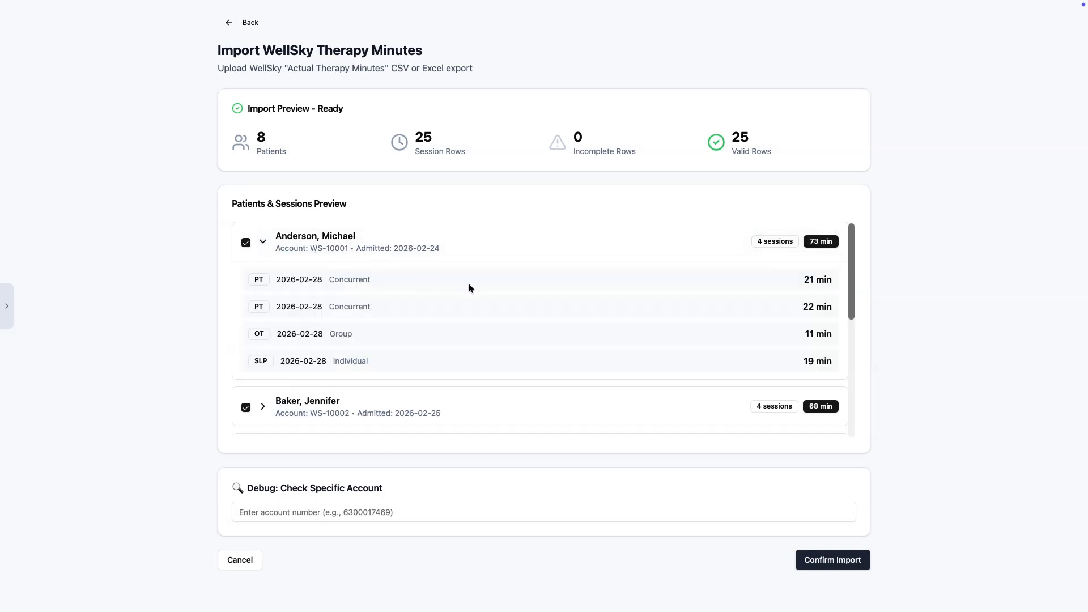
{"action": "scroll", "coordinate": [469, 288], "scroll_direction": "down", "scroll_amount": 1}
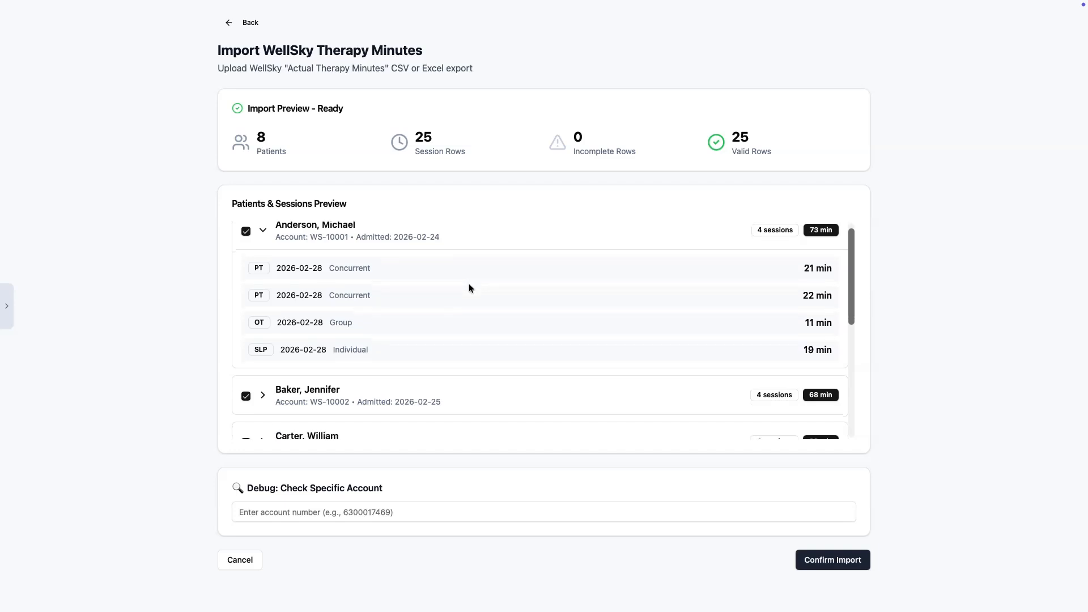
{"action": "scroll", "coordinate": [469, 288], "scroll_direction": "down", "scroll_amount": 3}
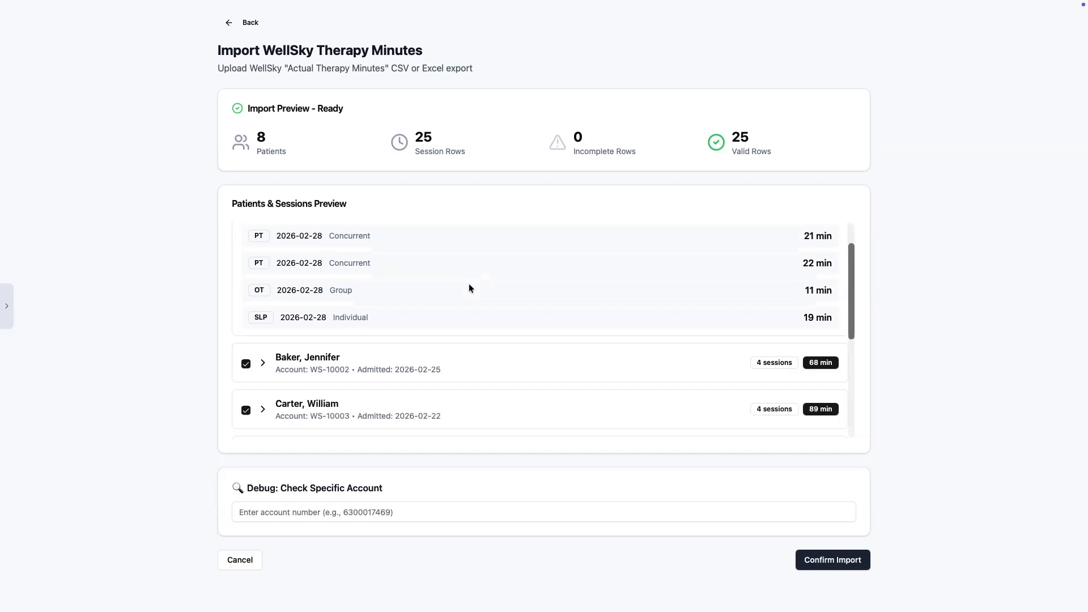
{"action": "left_click", "coordinate": [282, 404]}
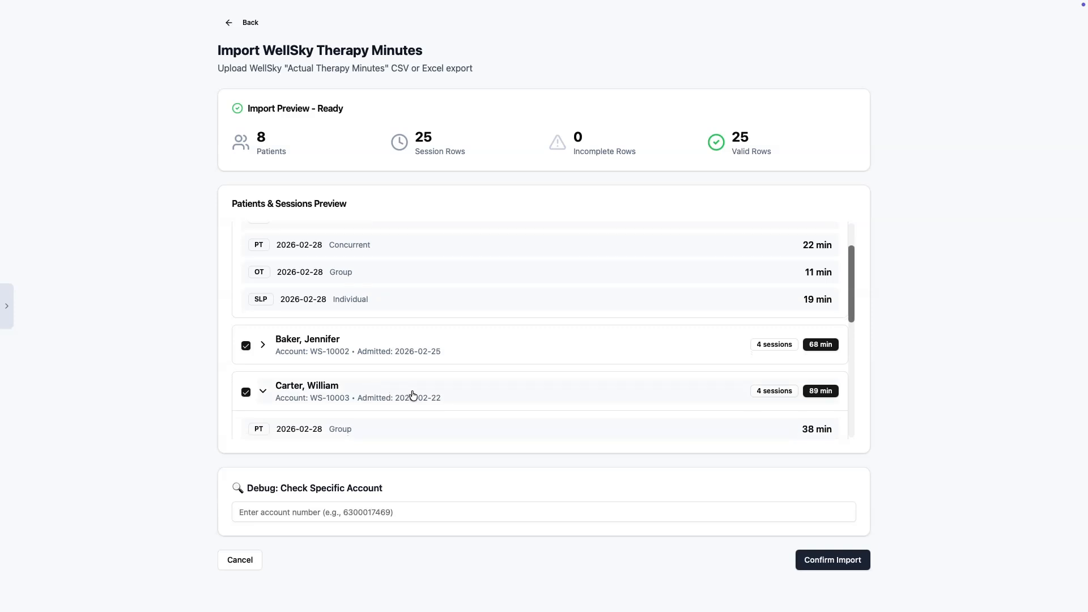
{"action": "scroll", "coordinate": [566, 388], "scroll_direction": "down", "scroll_amount": 3}
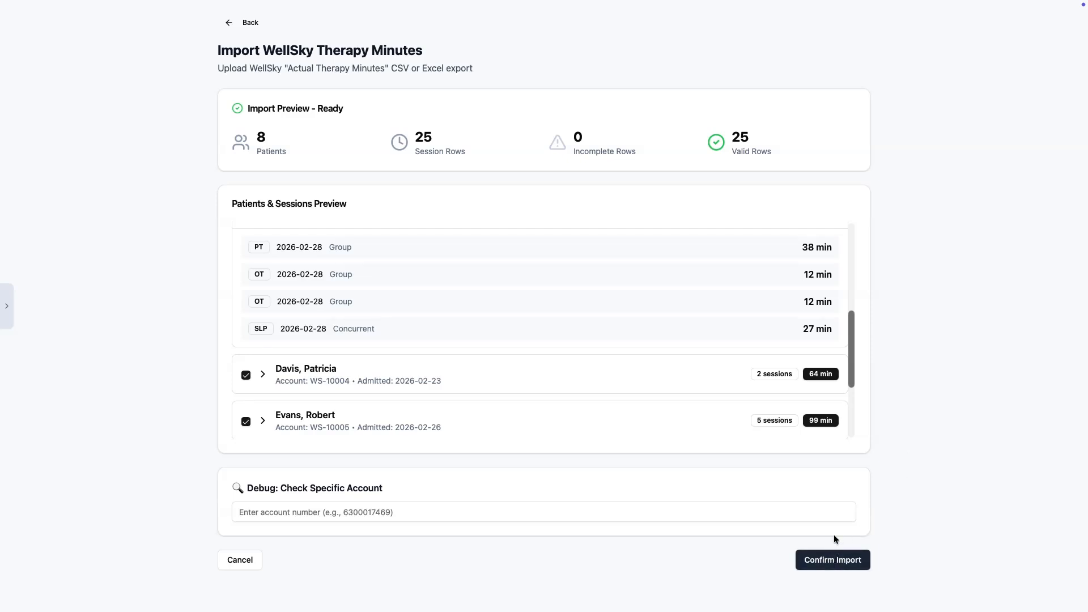
Confirm the import and, for the first new patient, turn off SLP services and set the week plan to 5-Day Plan
{"action": "left_click", "coordinate": [823, 562]}
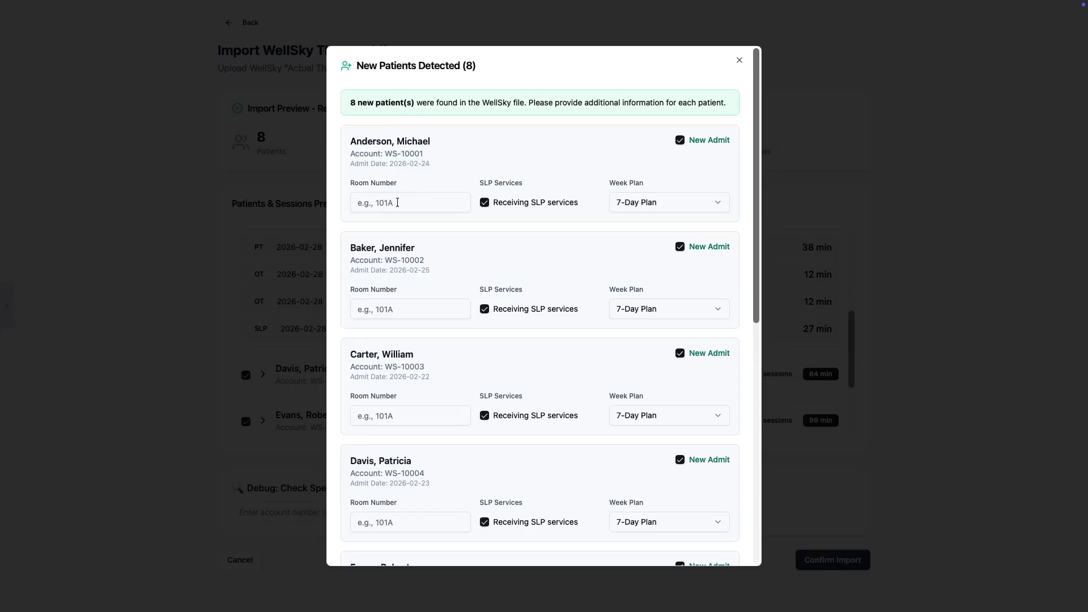
{"action": "left_click", "coordinate": [484, 203]}
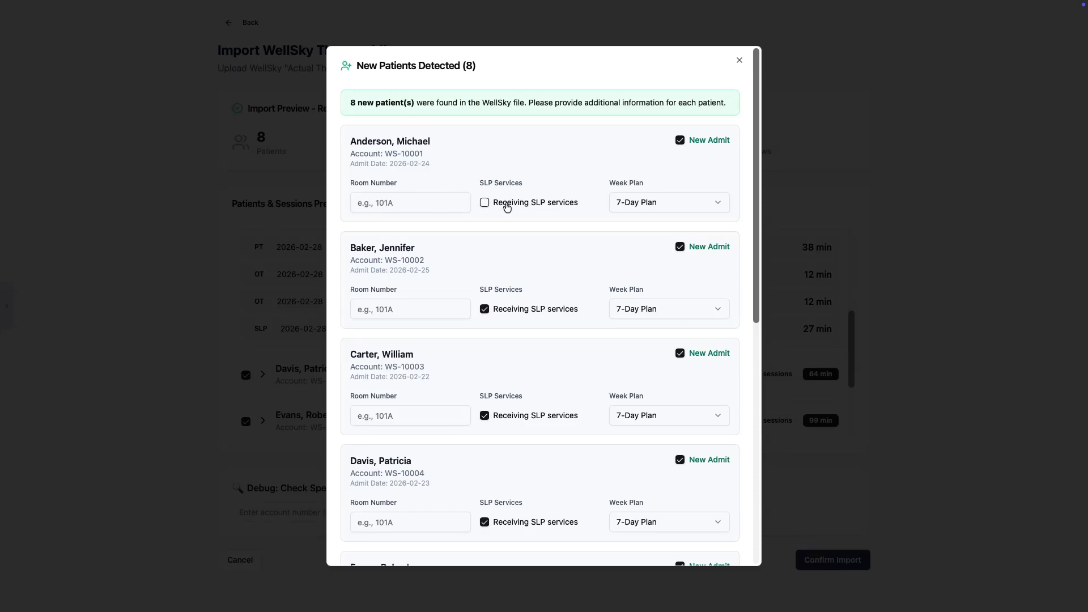
{"action": "left_click", "coordinate": [684, 205]}
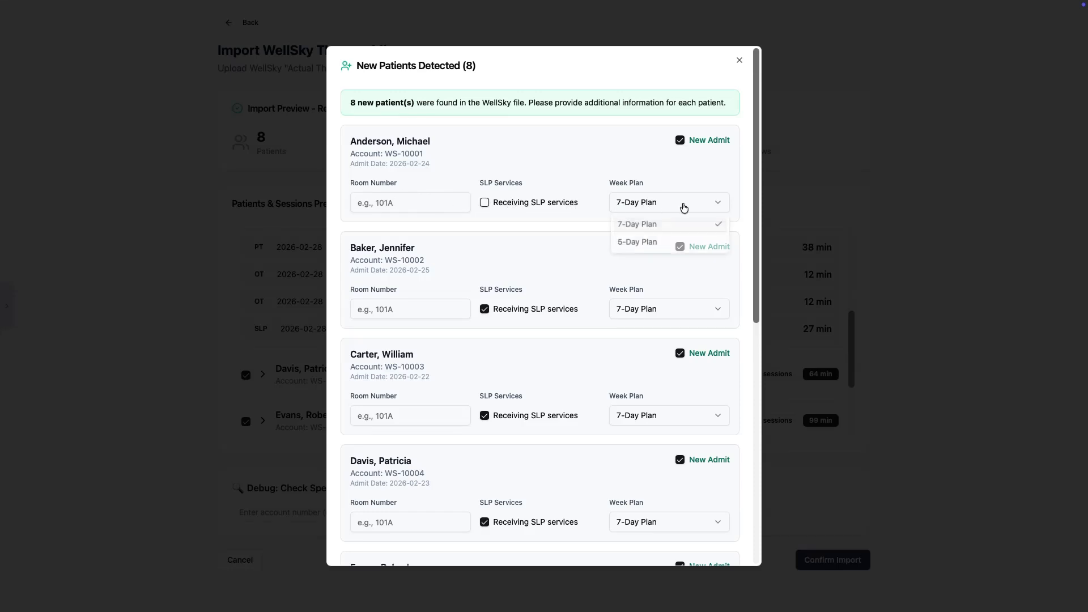
{"action": "left_click", "coordinate": [651, 245]}
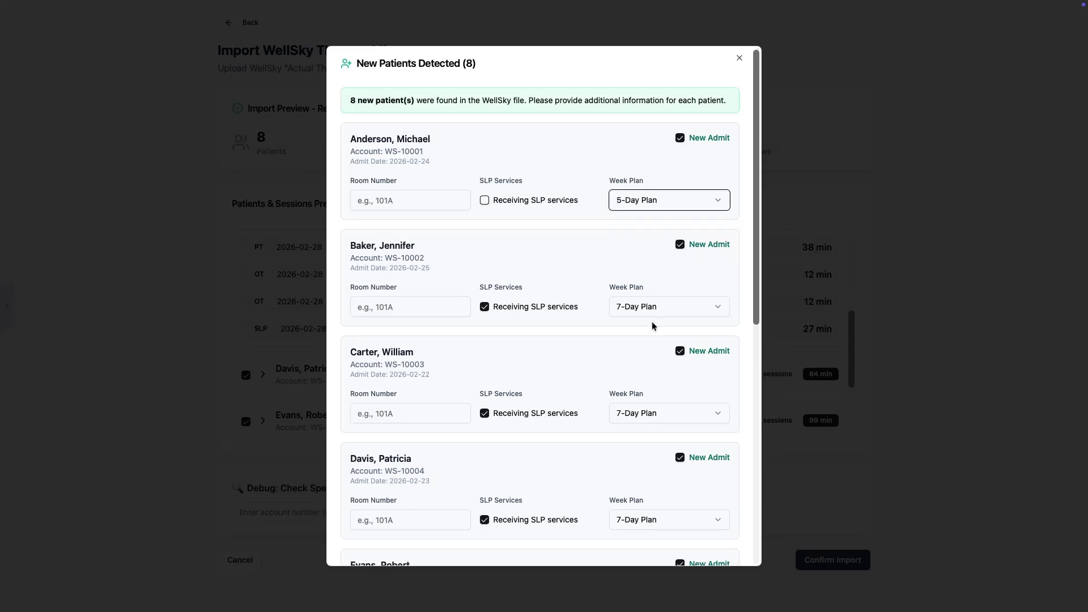
Review the remaining new patients, keeping their default settings, and confirm the creation of all 8 patients
{"action": "scroll", "coordinate": [651, 326], "scroll_direction": "down", "scroll_amount": 1}
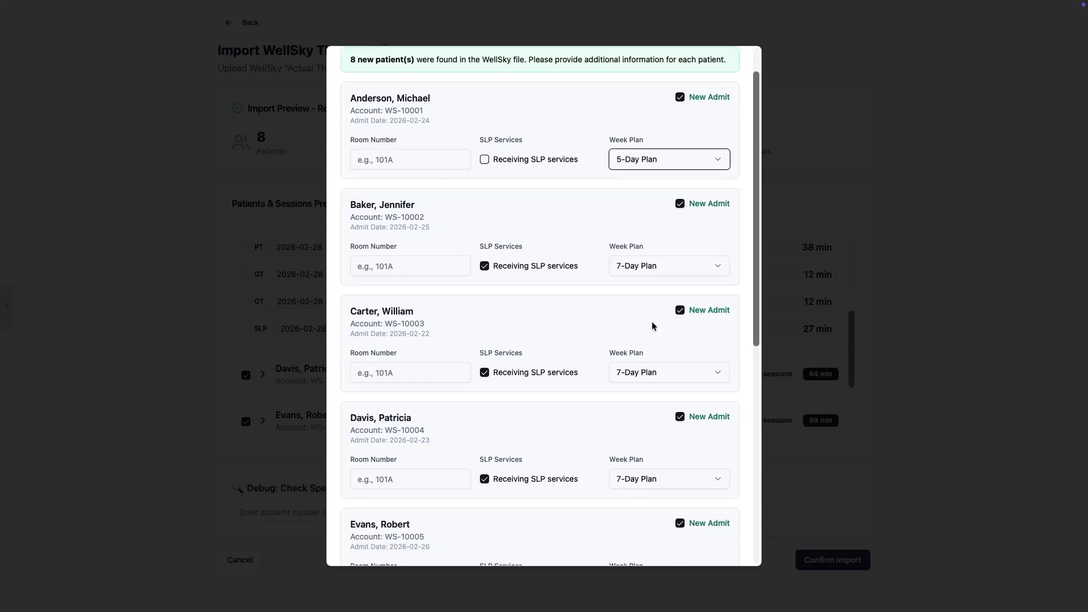
{"action": "scroll", "coordinate": [652, 325], "scroll_direction": "down", "scroll_amount": 3}
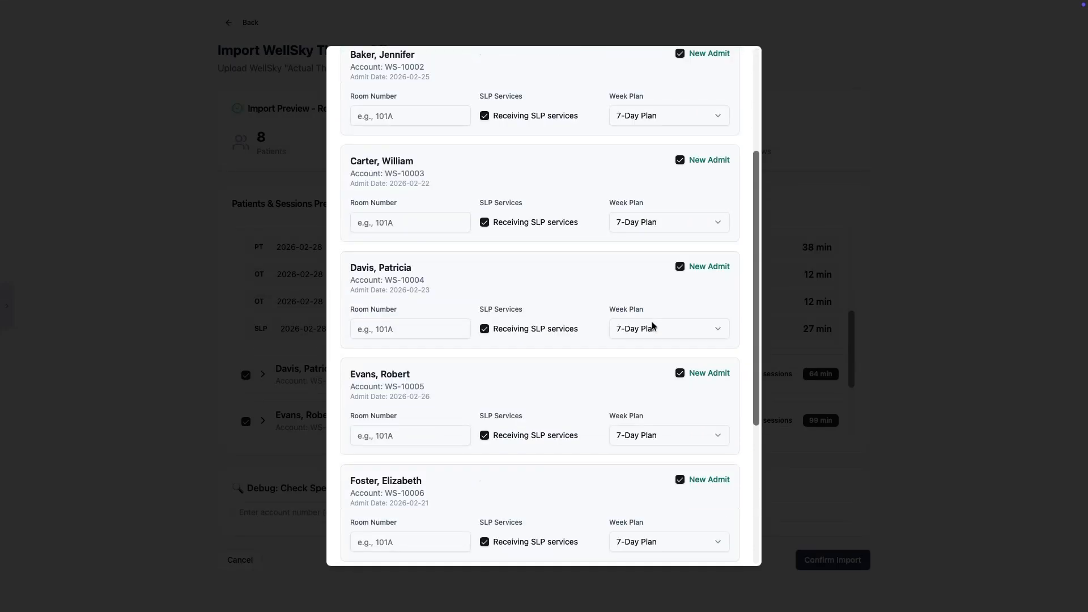
{"action": "scroll", "coordinate": [653, 326], "scroll_direction": "down", "scroll_amount": 1}
{"action": "scroll", "coordinate": [652, 325], "scroll_direction": "down", "scroll_amount": 5}
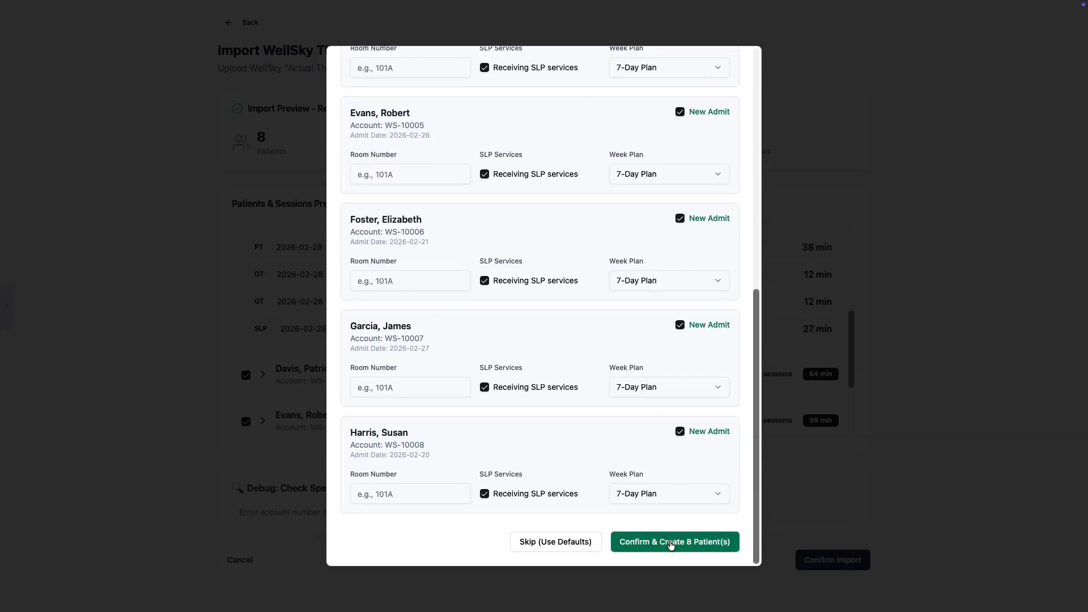
{"action": "left_click", "coordinate": [671, 544]}
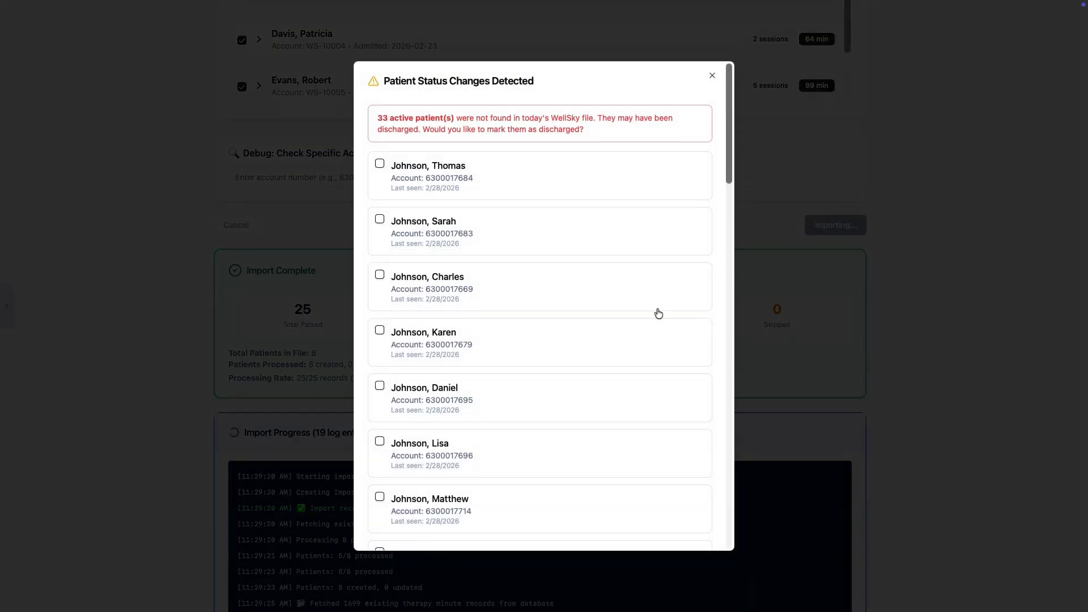
Discharge only the missing patient who was listed under End of Week - Need Minutes on the dashboard
{"action": "scroll", "coordinate": [558, 306], "scroll_direction": "down", "scroll_amount": 1}
{"action": "scroll", "coordinate": [559, 307], "scroll_direction": "down", "scroll_amount": 1}
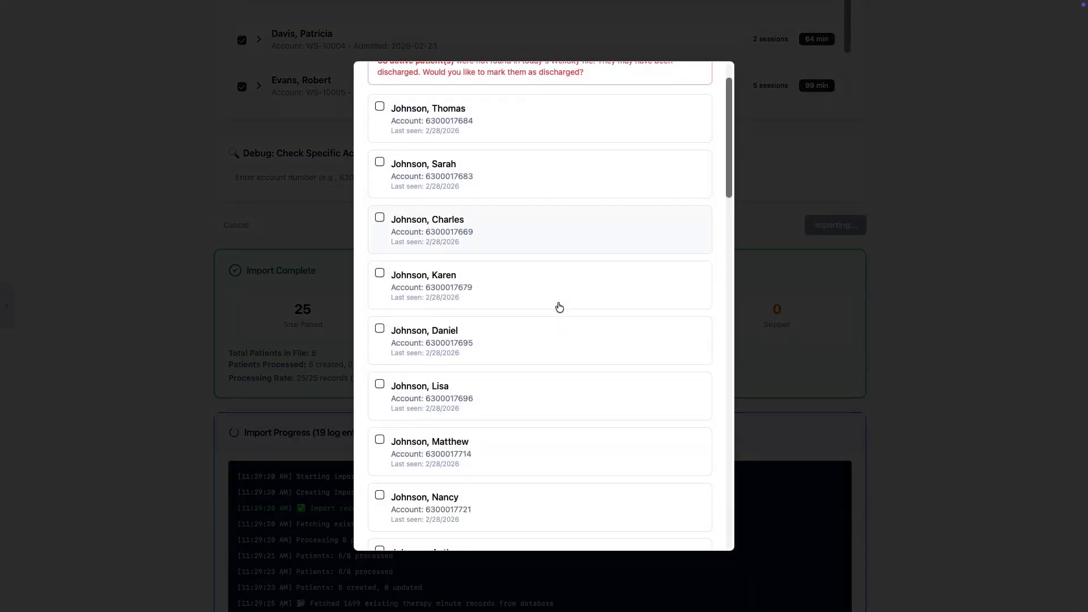
{"action": "scroll", "coordinate": [558, 307], "scroll_direction": "down", "scroll_amount": 6}
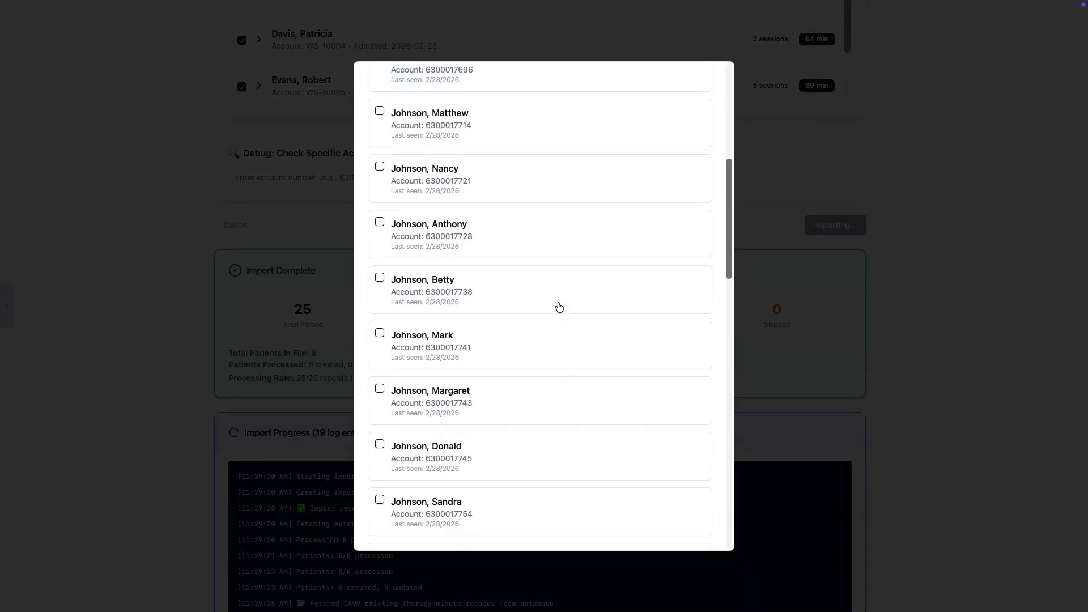
{"action": "scroll", "coordinate": [559, 307], "scroll_direction": "down", "scroll_amount": 7}
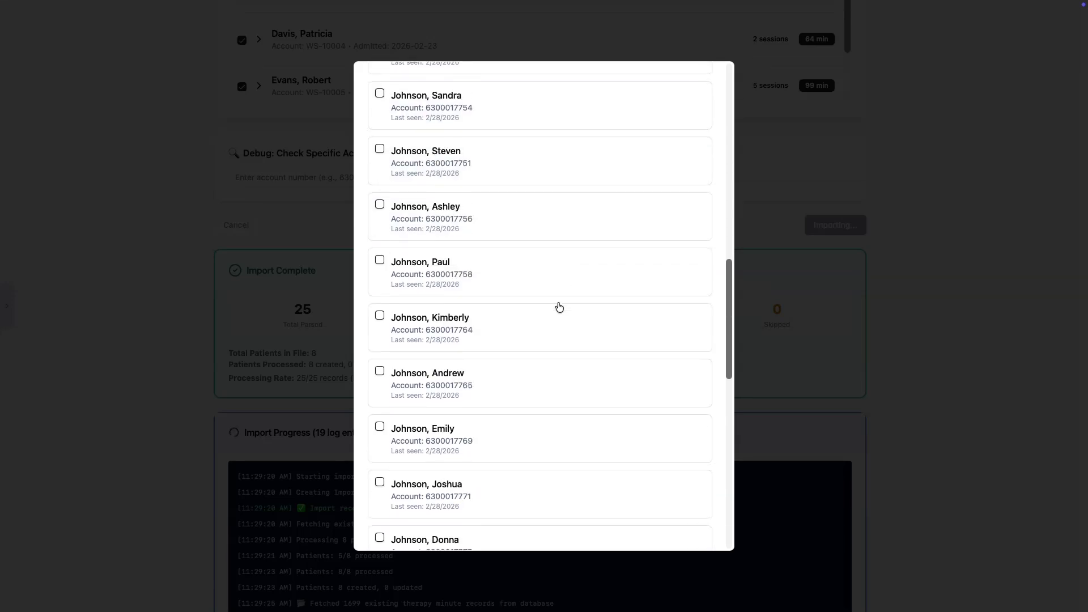
{"action": "left_click", "coordinate": [381, 430]}
{"action": "scroll", "coordinate": [616, 429], "scroll_direction": "down", "scroll_amount": 6}
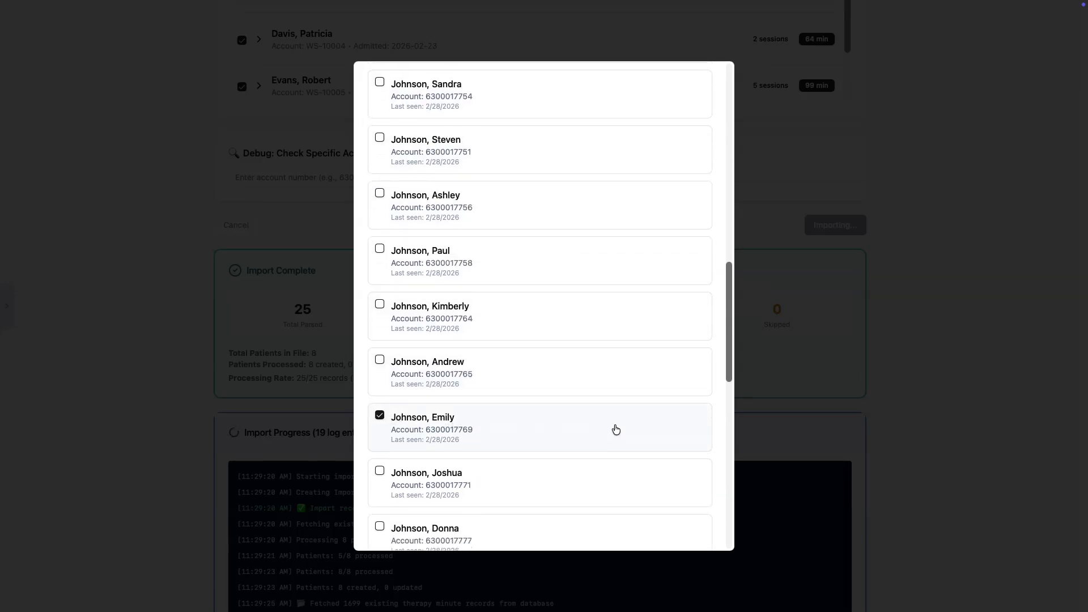
{"action": "scroll", "coordinate": [616, 428], "scroll_direction": "down", "scroll_amount": 5}
{"action": "scroll", "coordinate": [616, 429], "scroll_direction": "down", "scroll_amount": 2}
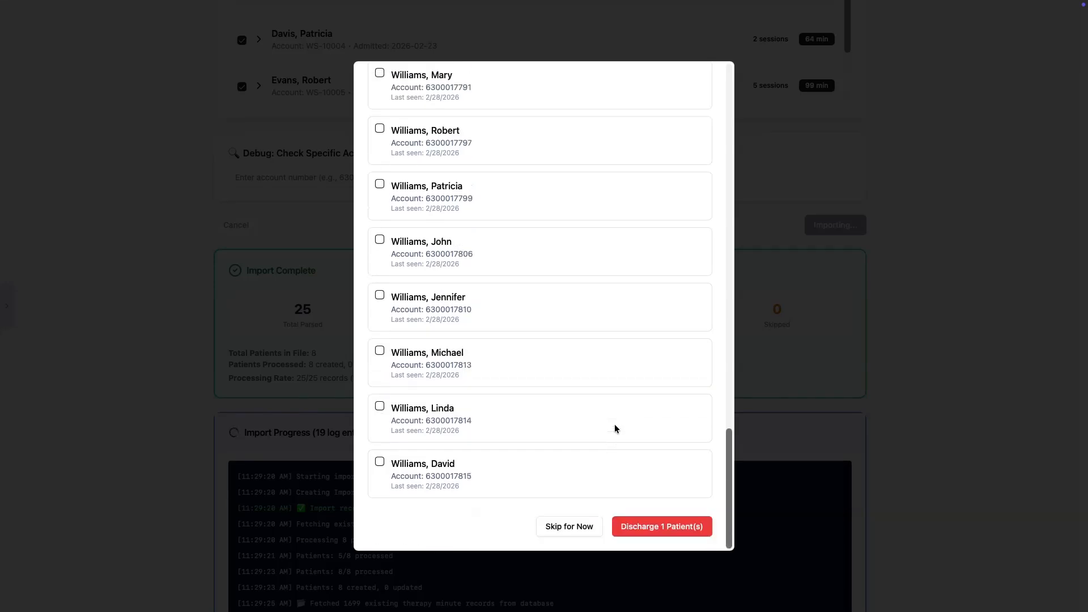
{"action": "left_click", "coordinate": [640, 527]}
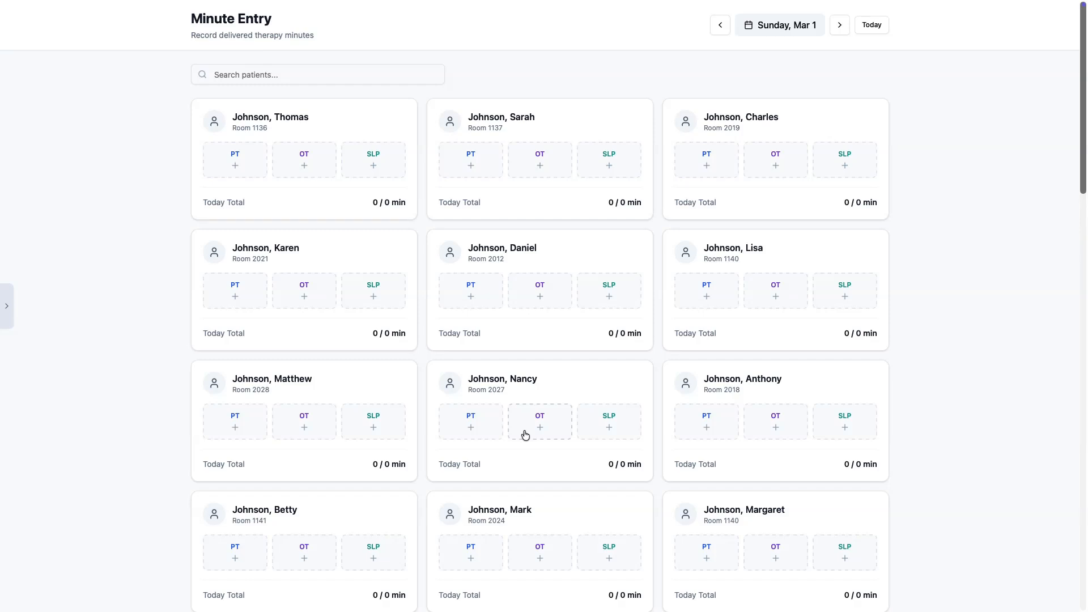
{"action": "left_click", "coordinate": [525, 434]}
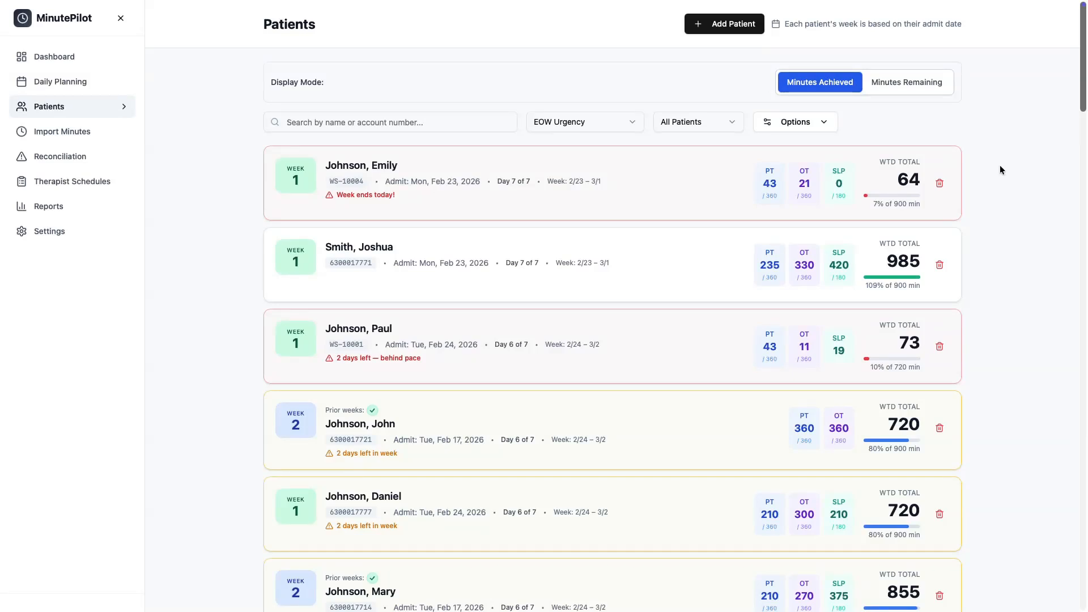
Keep the patient list sorted by EOW Urgency and filter it to patients With SLP
{"action": "left_click", "coordinate": [635, 129]}
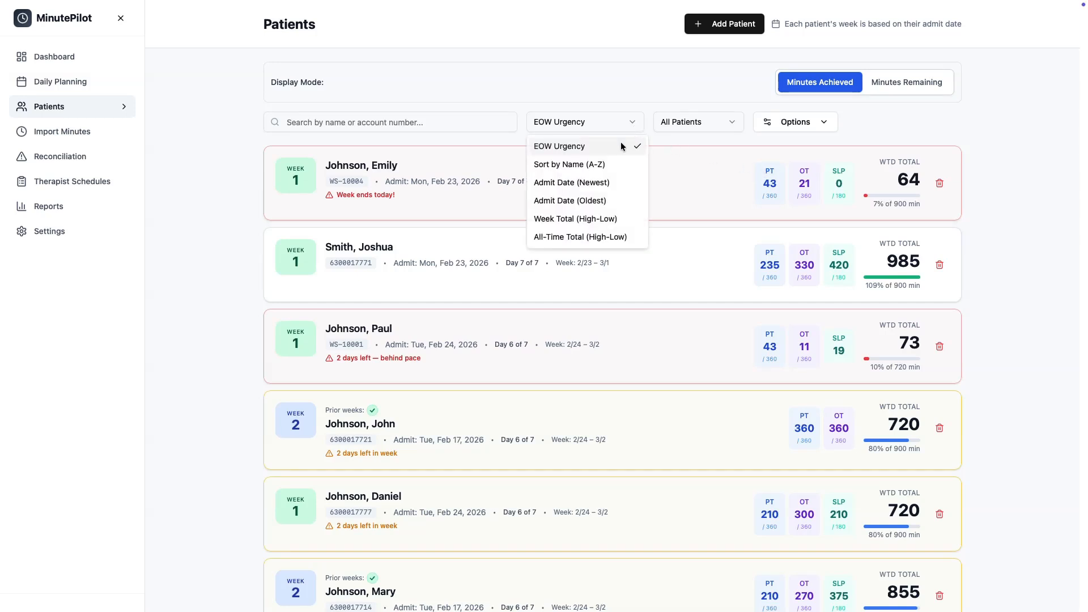
{"action": "left_click", "coordinate": [621, 146]}
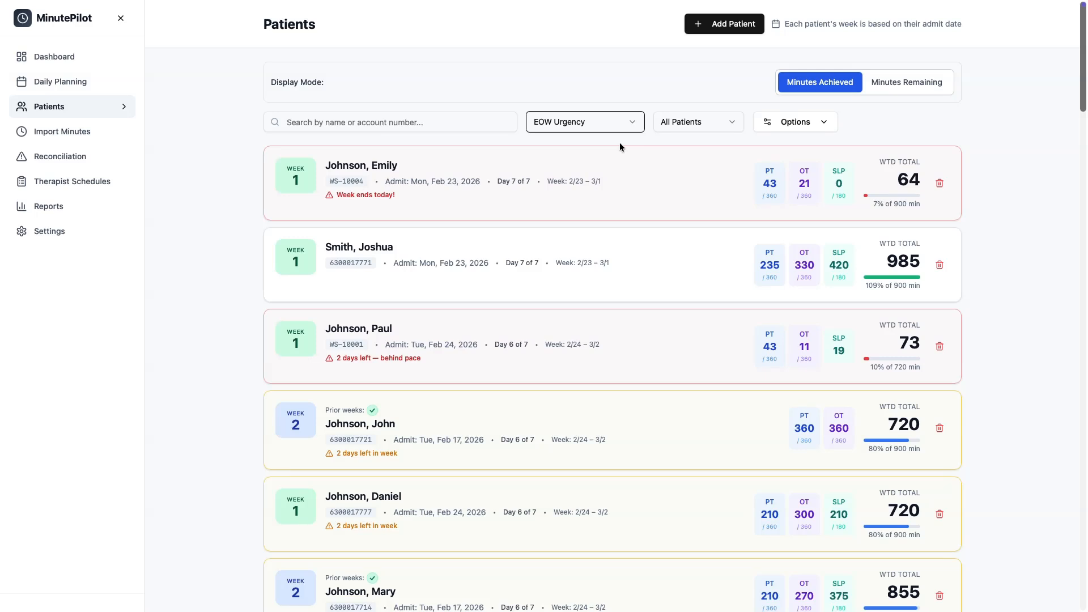
{"action": "left_click", "coordinate": [719, 132]}
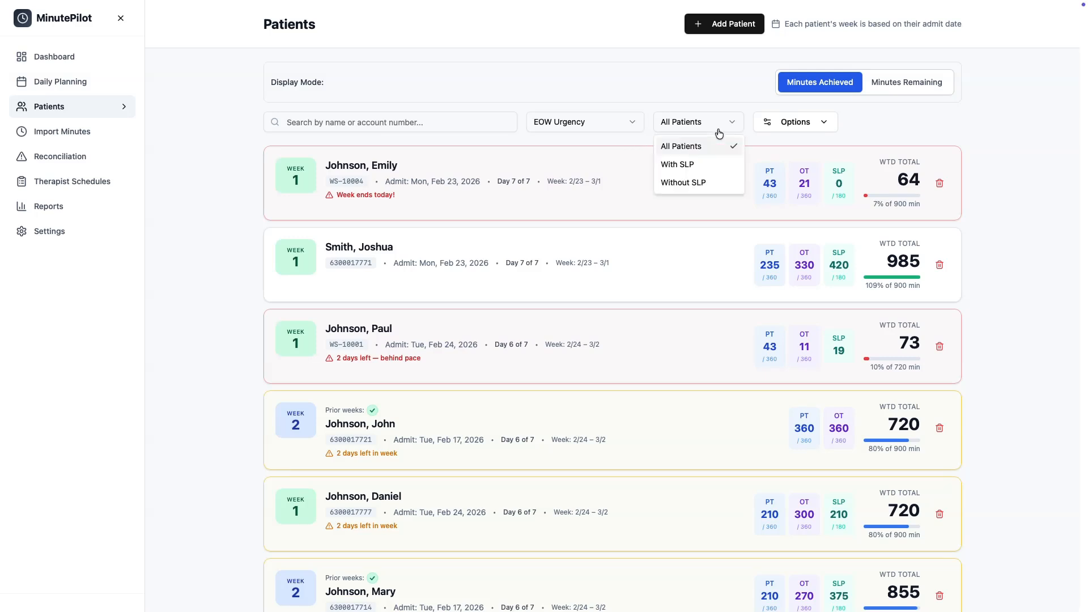
{"action": "left_click", "coordinate": [694, 165]}
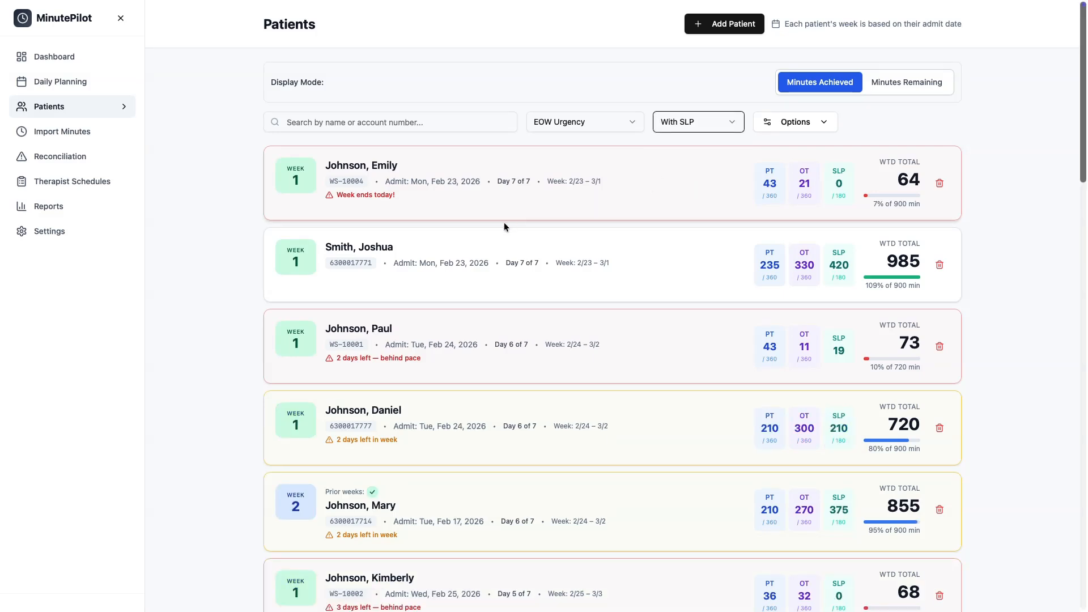
Review the second listed patient's overview and weekly compliance tracker, then return to the patient list
{"action": "left_click", "coordinate": [362, 252]}
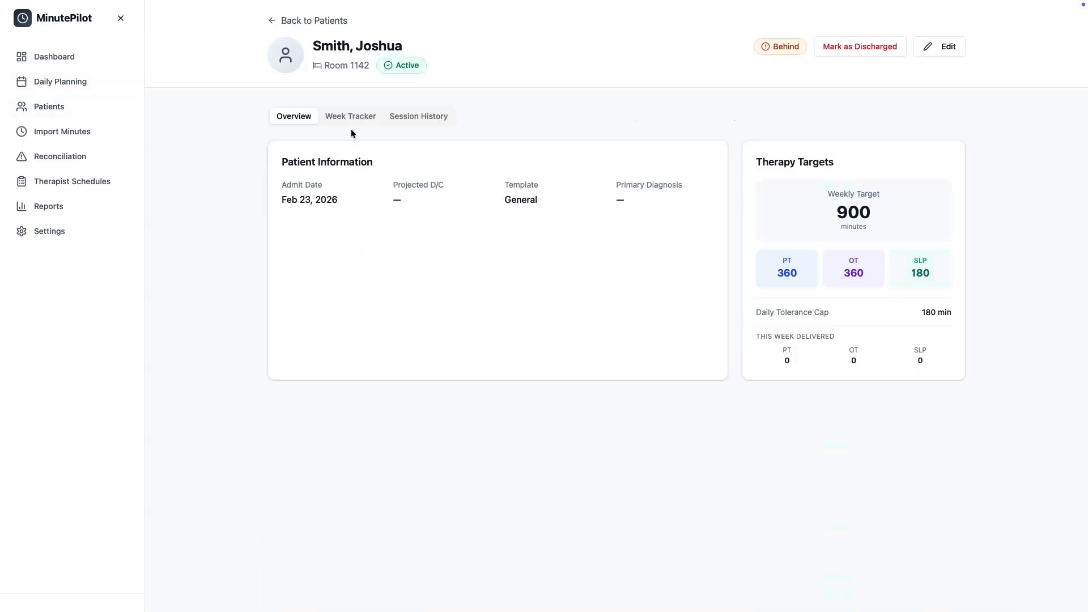
{"action": "left_click", "coordinate": [350, 122]}
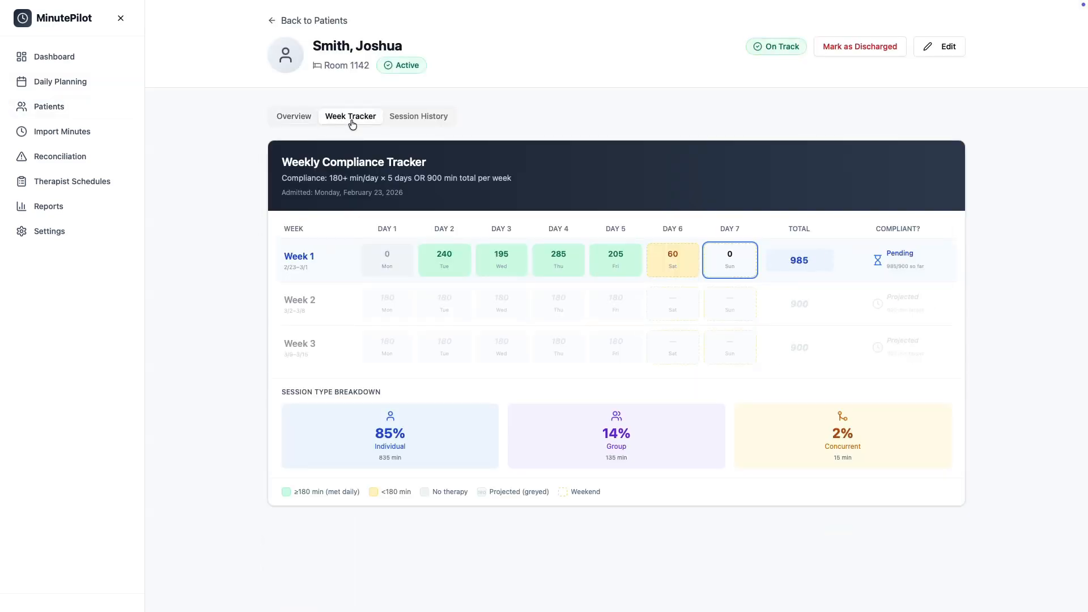
{"action": "left_click", "coordinate": [309, 22]}
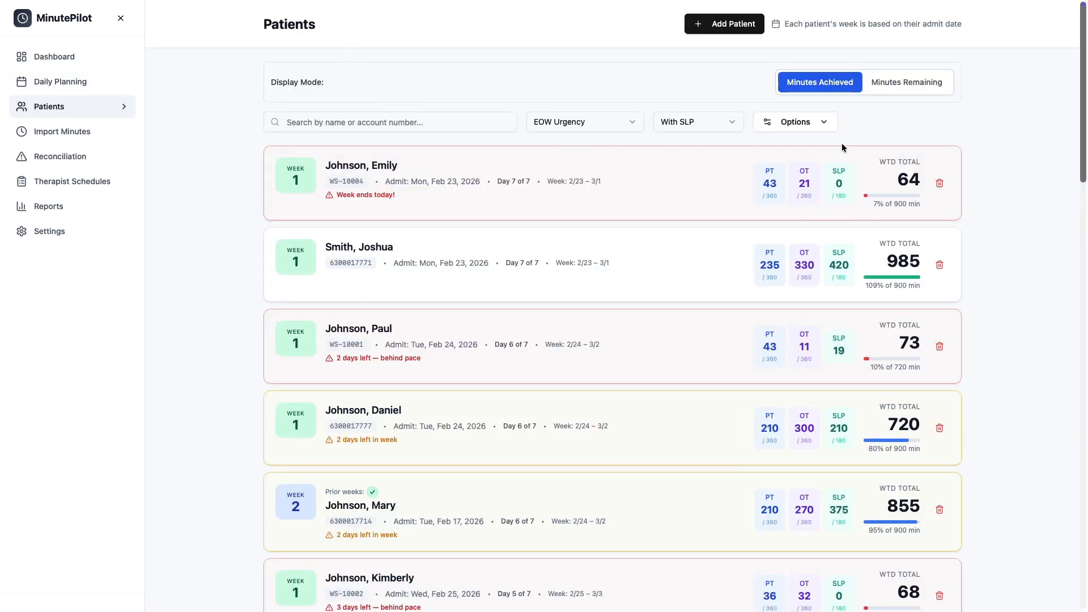
Switch the patient list's display mode to Minutes Remaining and look over the patients
{"action": "left_click", "coordinate": [926, 83]}
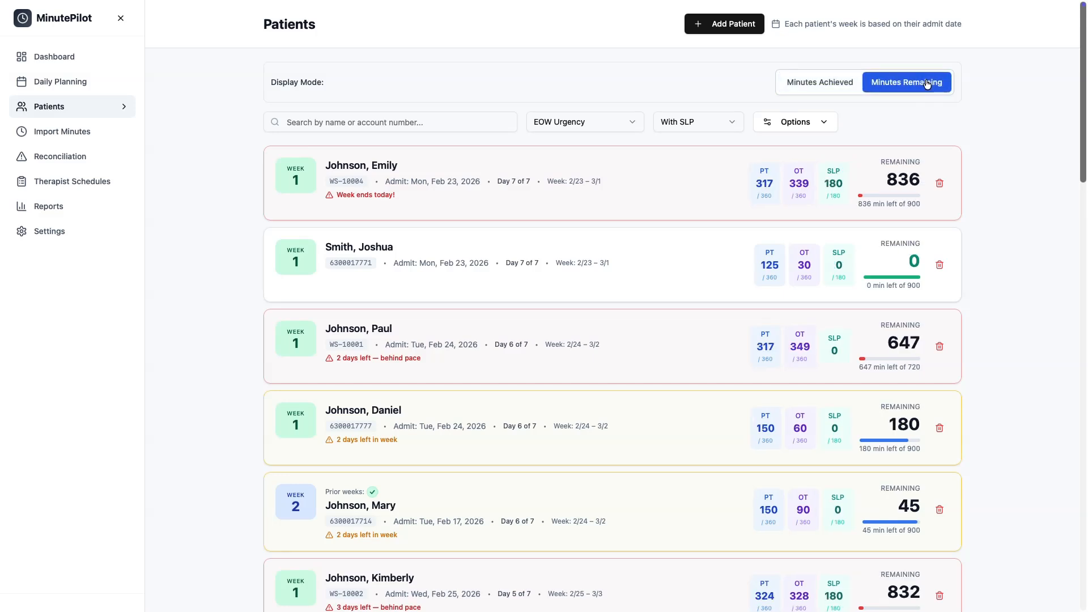
{"action": "scroll", "coordinate": [927, 84], "scroll_direction": "down", "scroll_amount": 1}
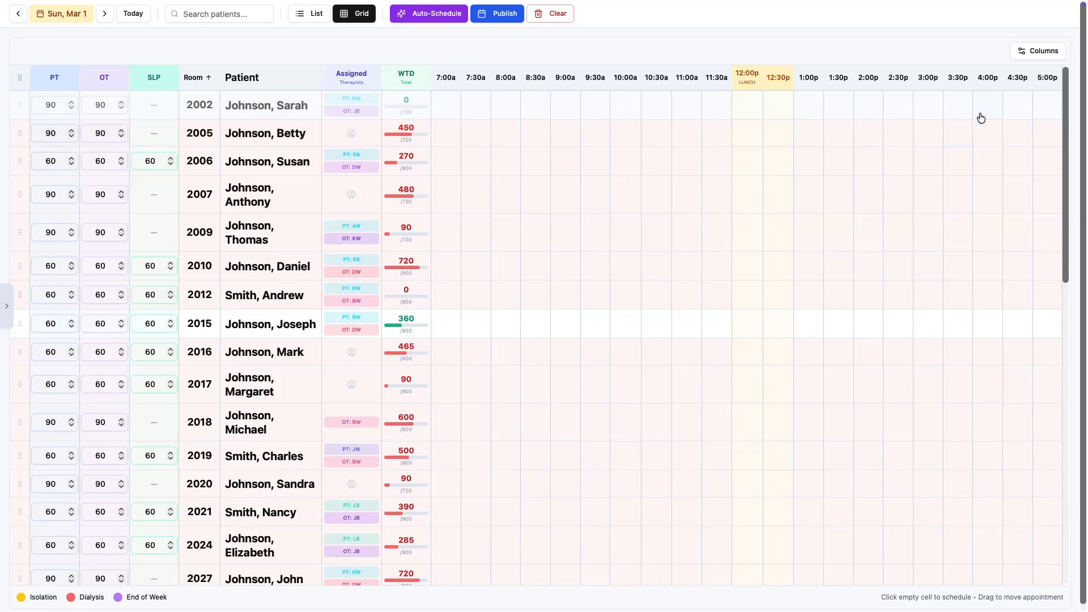
Show the Therapy Day and EOW columns in the Sunday, March 1 daily planning grid
{"action": "left_click", "coordinate": [1038, 56]}
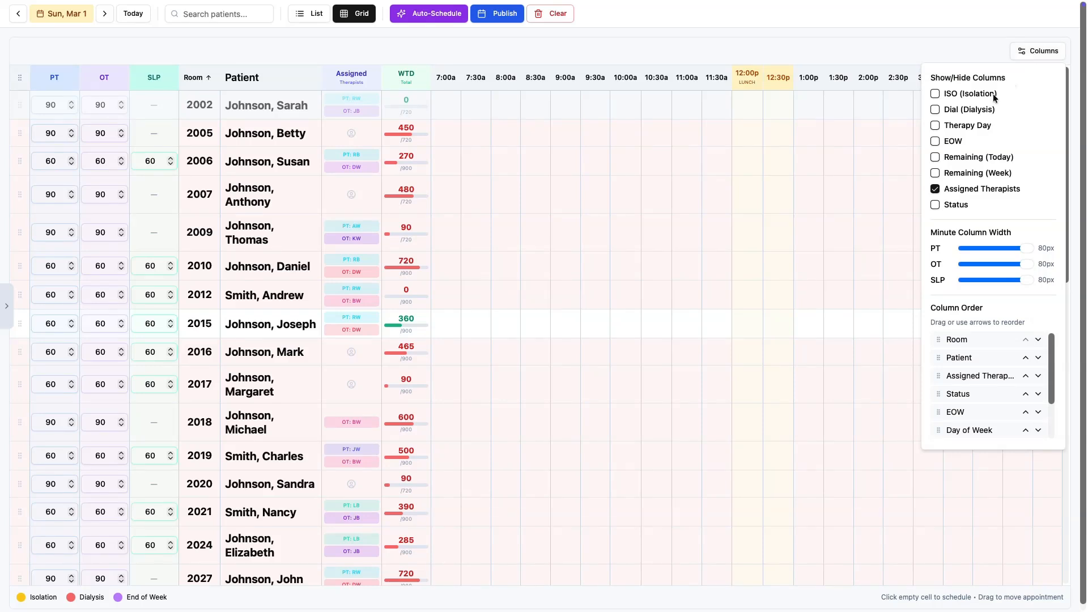
{"action": "left_click", "coordinate": [935, 125]}
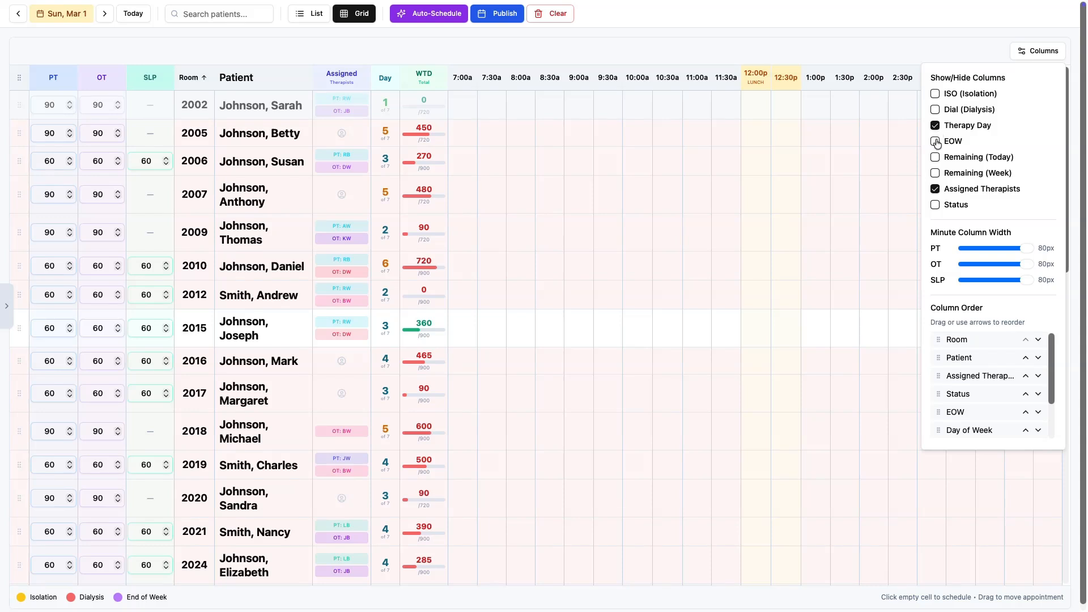
{"action": "left_click", "coordinate": [936, 142]}
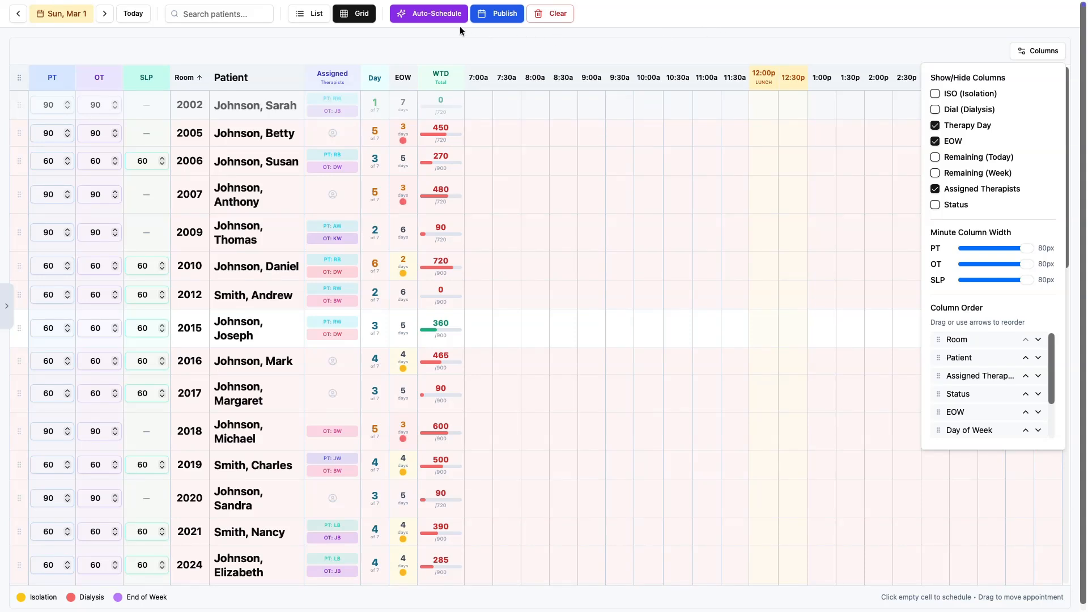
Start Auto-Schedule, apply the Monday Fully Staffed template and check its selected staff against the recommended staffing
{"action": "left_click", "coordinate": [429, 13]}
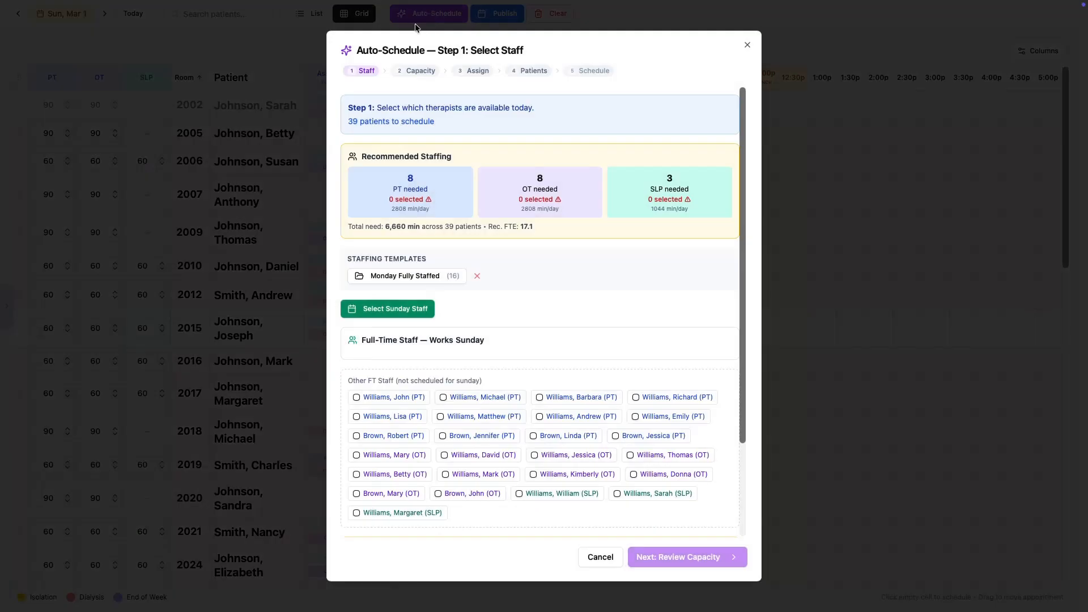
{"action": "left_click", "coordinate": [403, 275]}
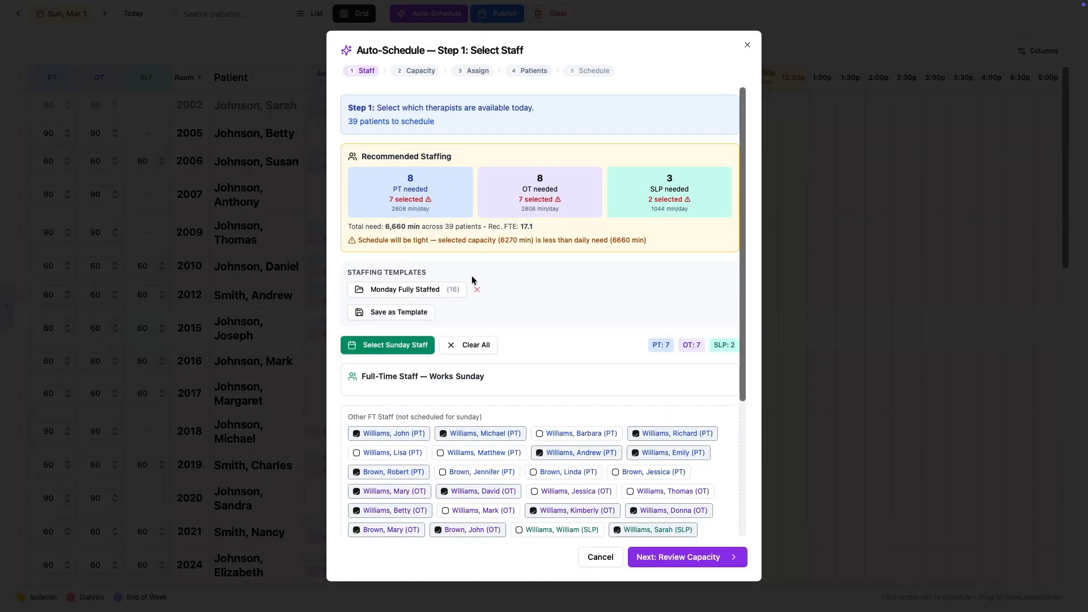
{"action": "scroll", "coordinate": [550, 290], "scroll_direction": "down", "scroll_amount": 1}
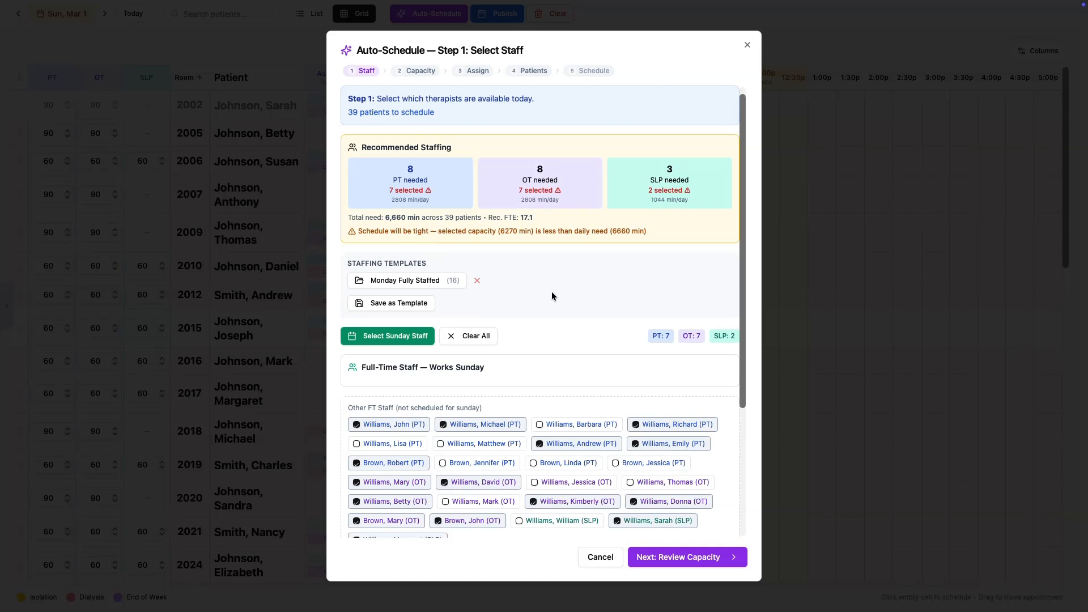
{"action": "scroll", "coordinate": [552, 295], "scroll_direction": "down", "scroll_amount": 1}
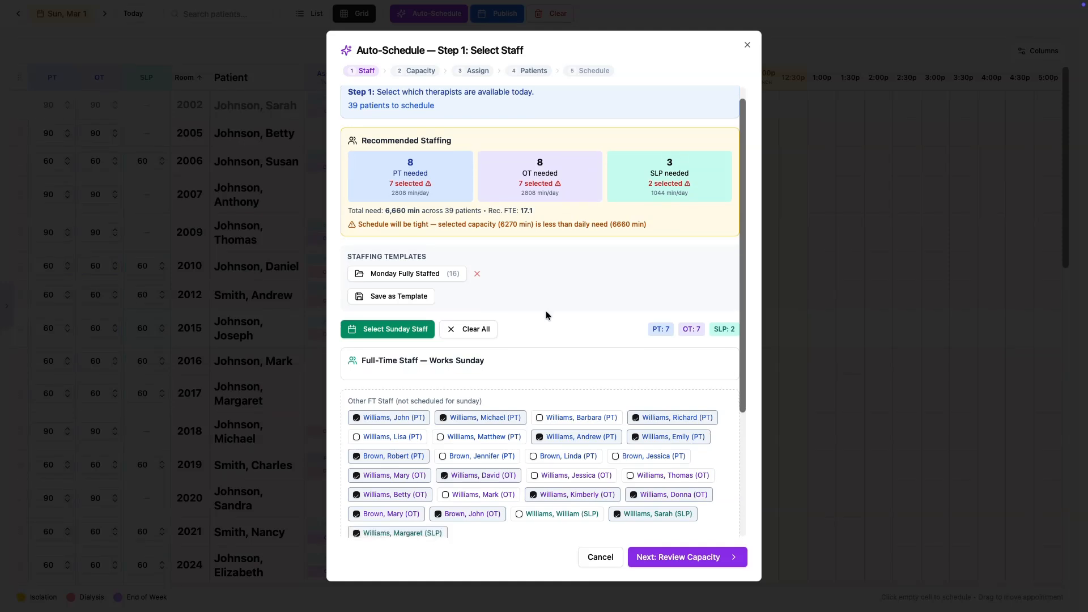
{"action": "scroll", "coordinate": [488, 419], "scroll_direction": "down", "scroll_amount": 5}
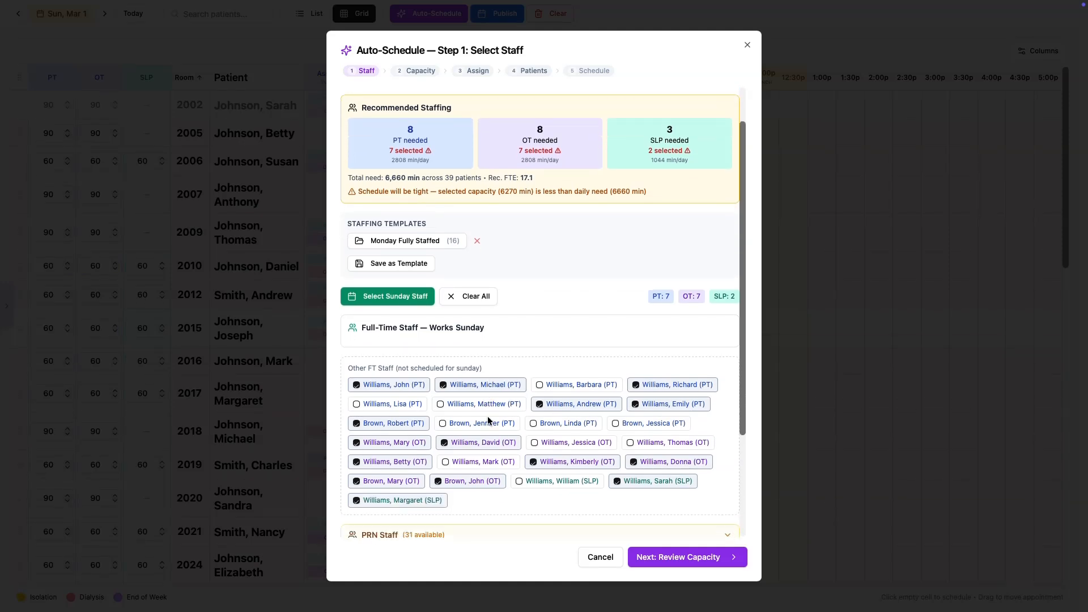
{"action": "scroll", "coordinate": [488, 419], "scroll_direction": "down", "scroll_amount": 3}
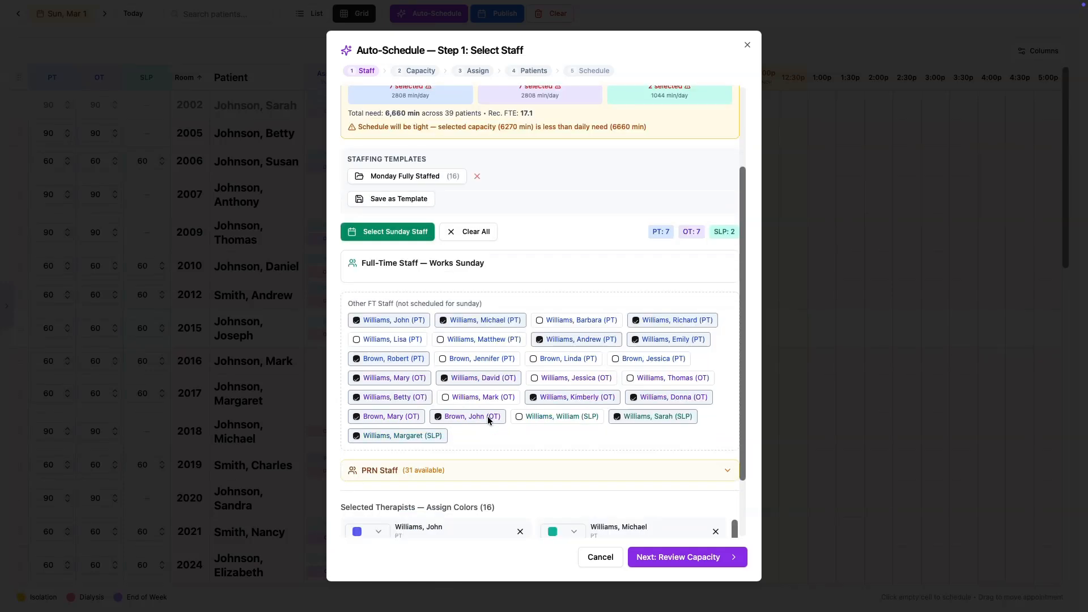
Add one PT, one SLP and one OT from the PRN staff to meet the recommended staffing
{"action": "left_click", "coordinate": [467, 474]}
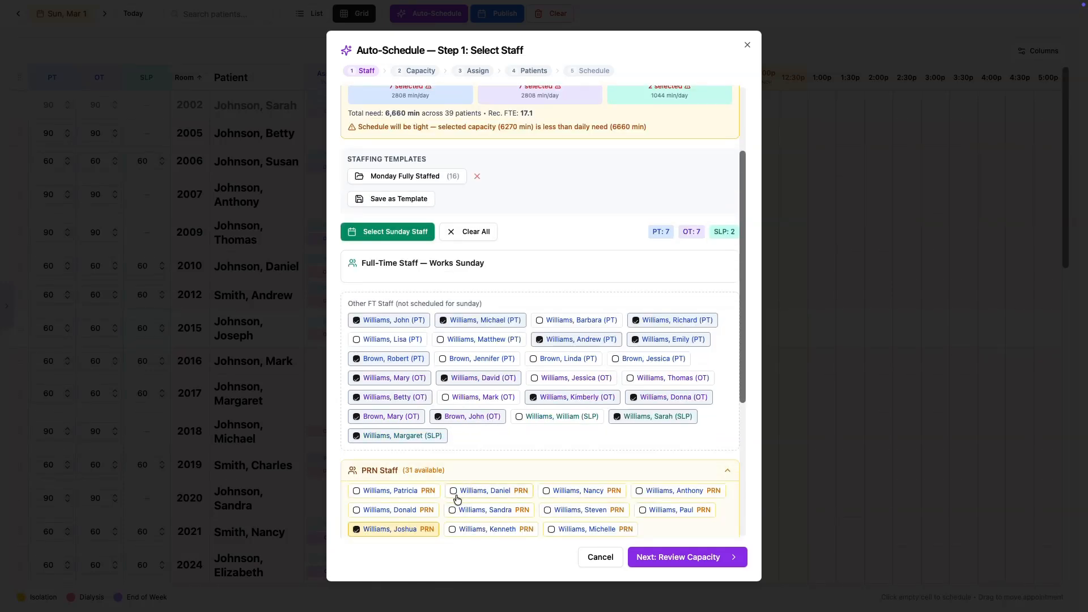
{"action": "left_click", "coordinate": [547, 509]}
{"action": "scroll", "coordinate": [546, 509], "scroll_direction": "down", "scroll_amount": 3}
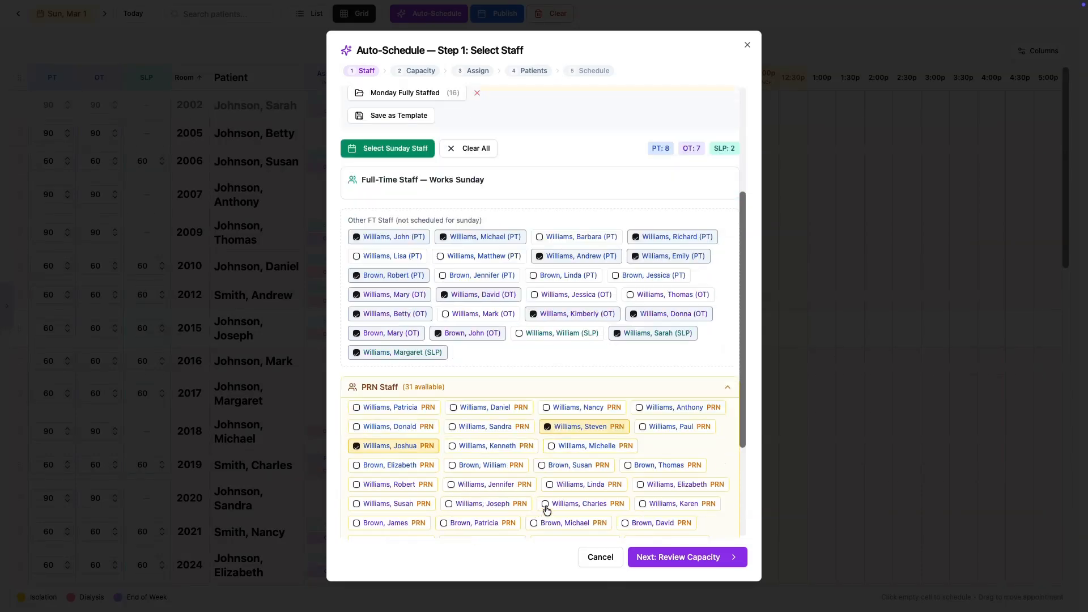
{"action": "scroll", "coordinate": [546, 509], "scroll_direction": "down", "scroll_amount": 1}
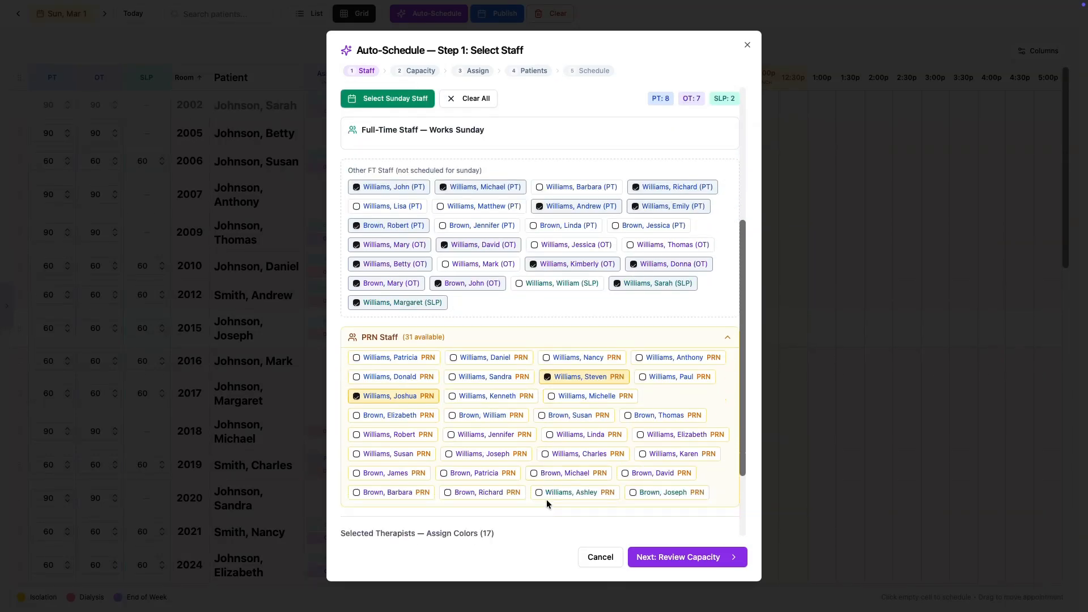
{"action": "left_click", "coordinate": [547, 494]}
{"action": "scroll", "coordinate": [548, 496], "scroll_direction": "up", "scroll_amount": 3}
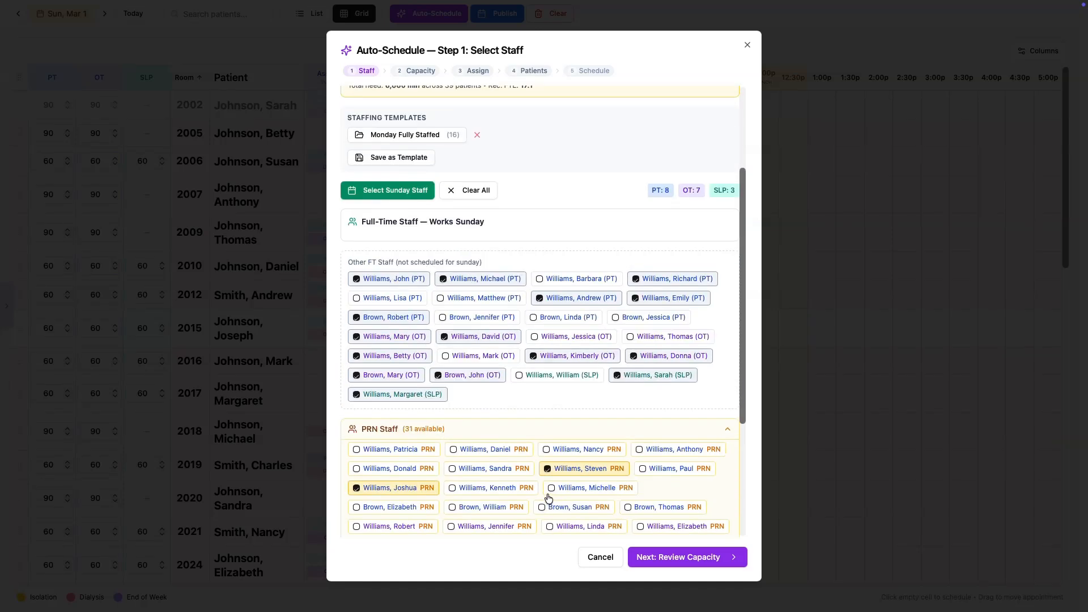
{"action": "scroll", "coordinate": [548, 498], "scroll_direction": "up", "scroll_amount": 3}
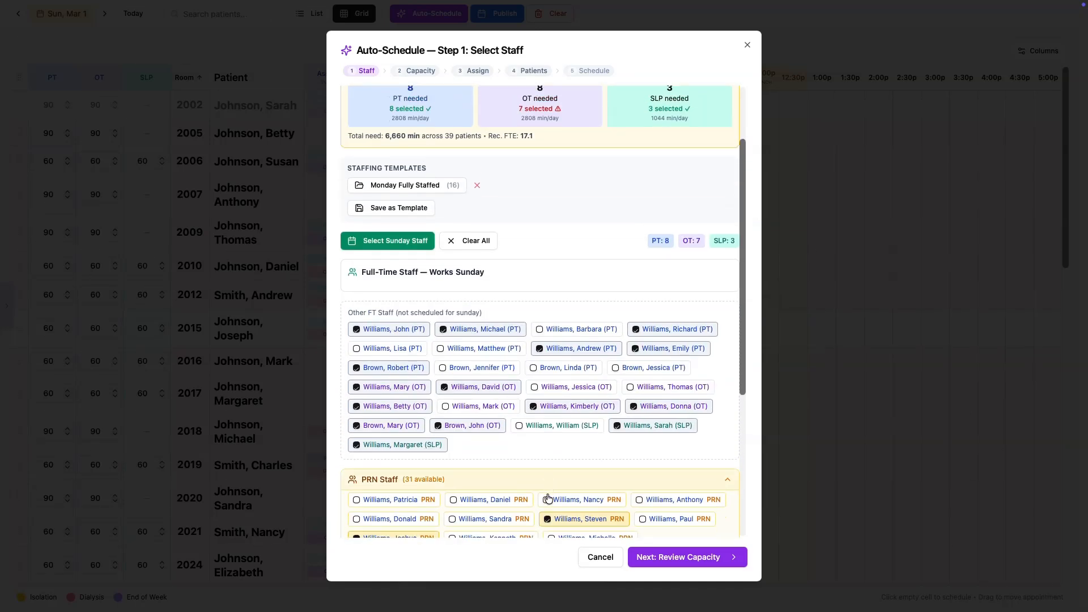
{"action": "scroll", "coordinate": [548, 497], "scroll_direction": "down", "scroll_amount": 3}
{"action": "scroll", "coordinate": [548, 498], "scroll_direction": "down", "scroll_amount": 2}
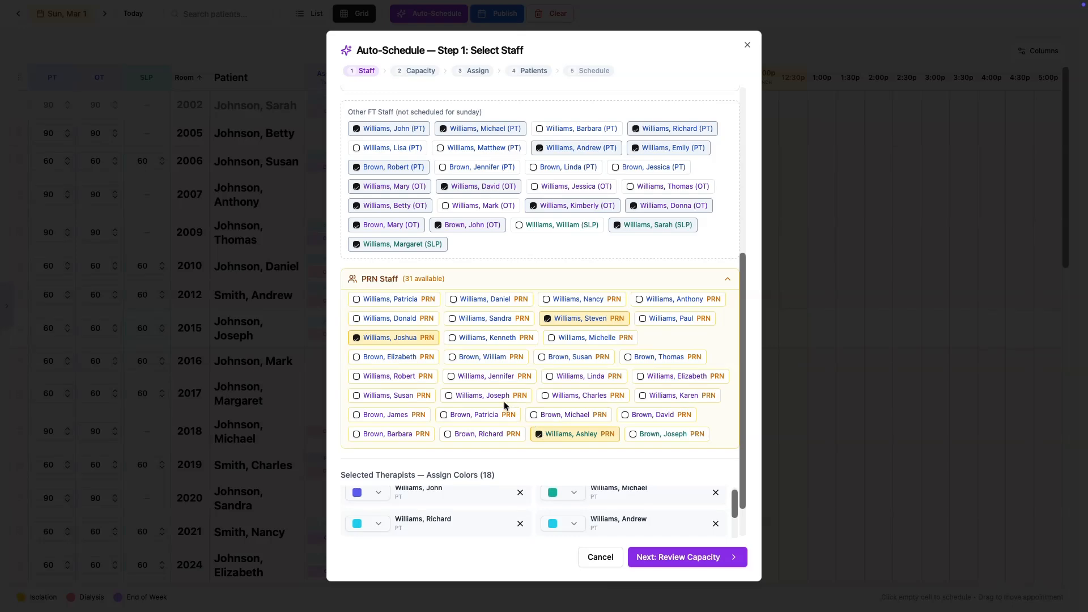
{"action": "left_click", "coordinate": [480, 397]}
{"action": "scroll", "coordinate": [527, 424], "scroll_direction": "up", "scroll_amount": 6}
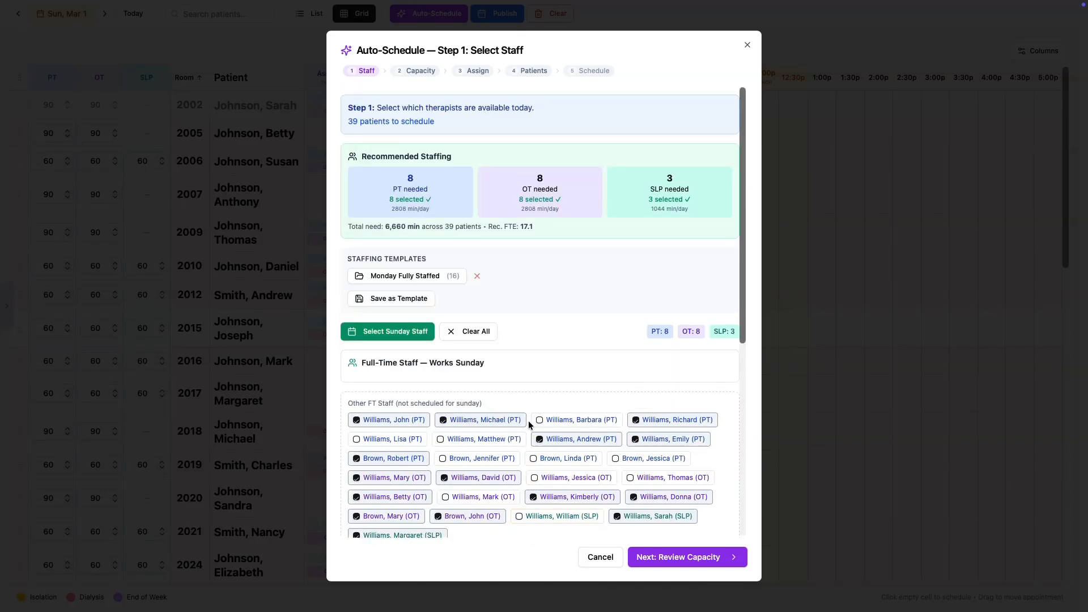
Check the selected therapists and their assigned colors, and continue to the capacity review
{"action": "scroll", "coordinate": [528, 424], "scroll_direction": "down", "scroll_amount": 1}
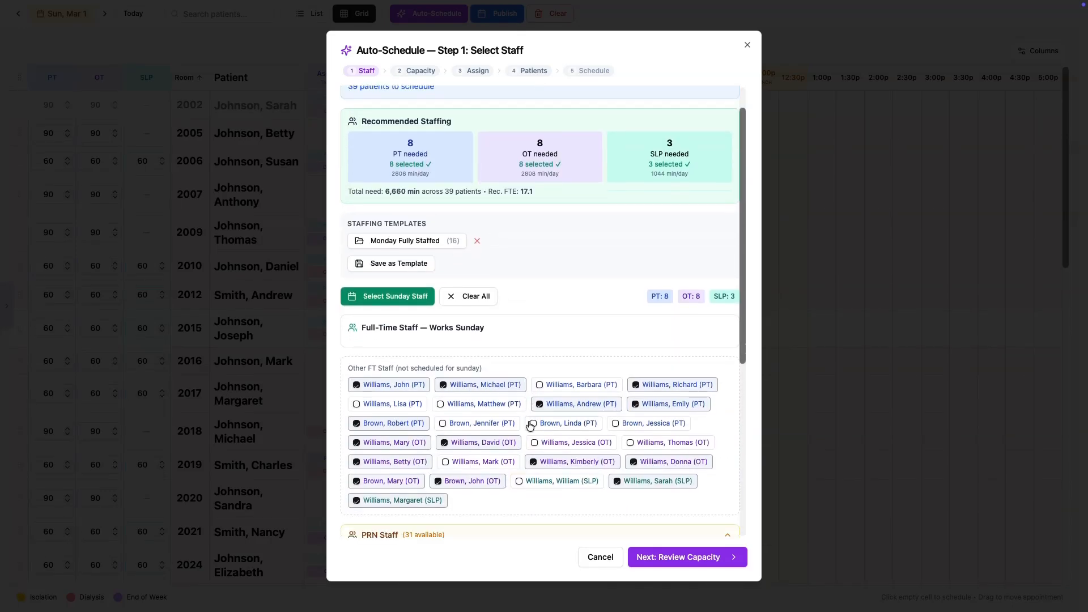
{"action": "scroll", "coordinate": [528, 423], "scroll_direction": "down", "scroll_amount": 6}
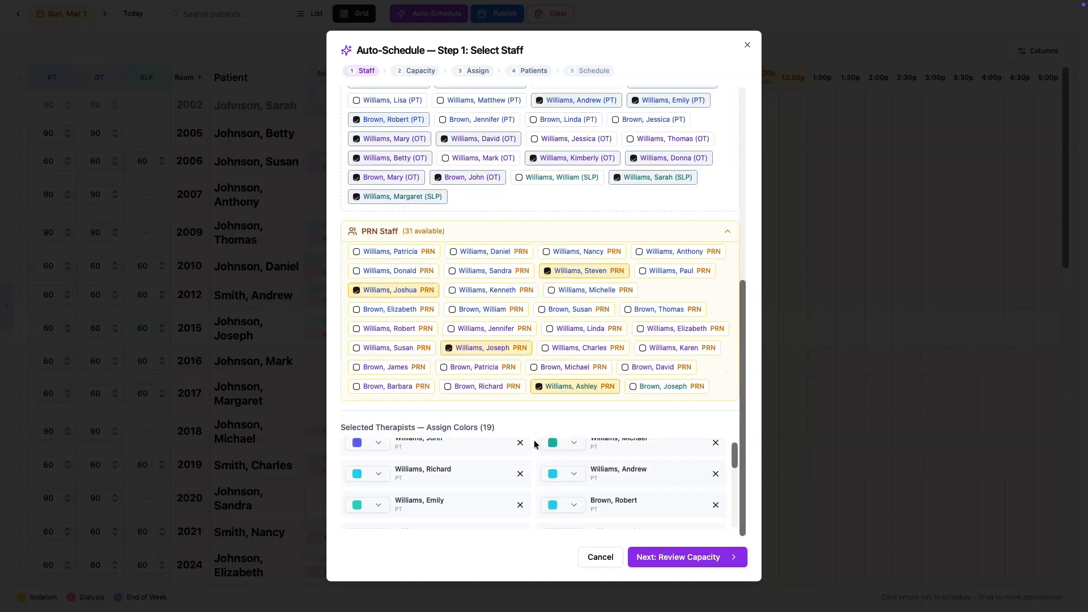
{"action": "scroll", "coordinate": [582, 482], "scroll_direction": "down", "scroll_amount": 5}
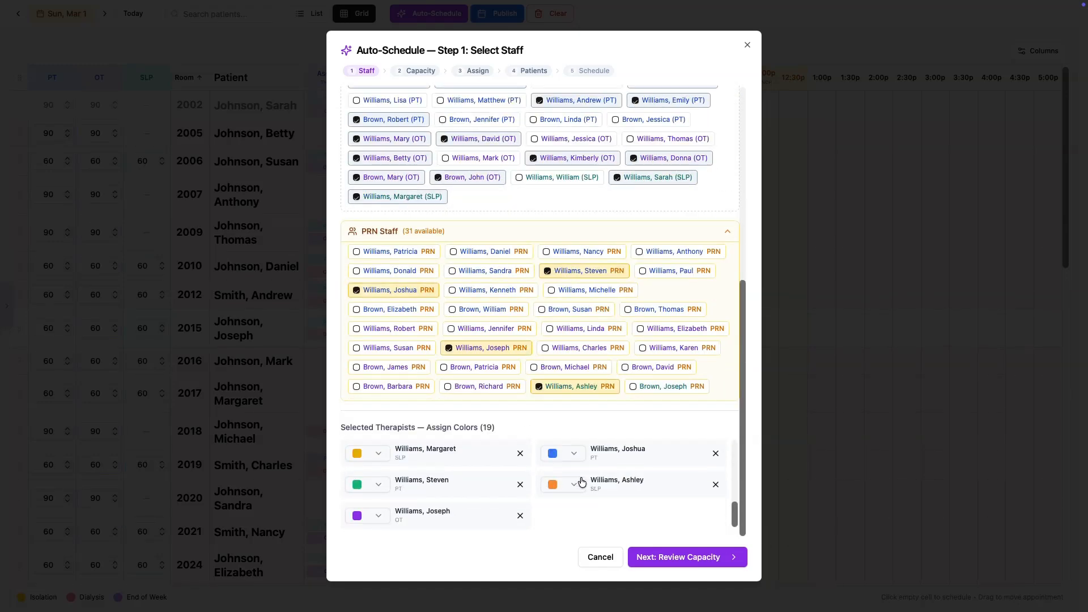
{"action": "left_click", "coordinate": [678, 557]}
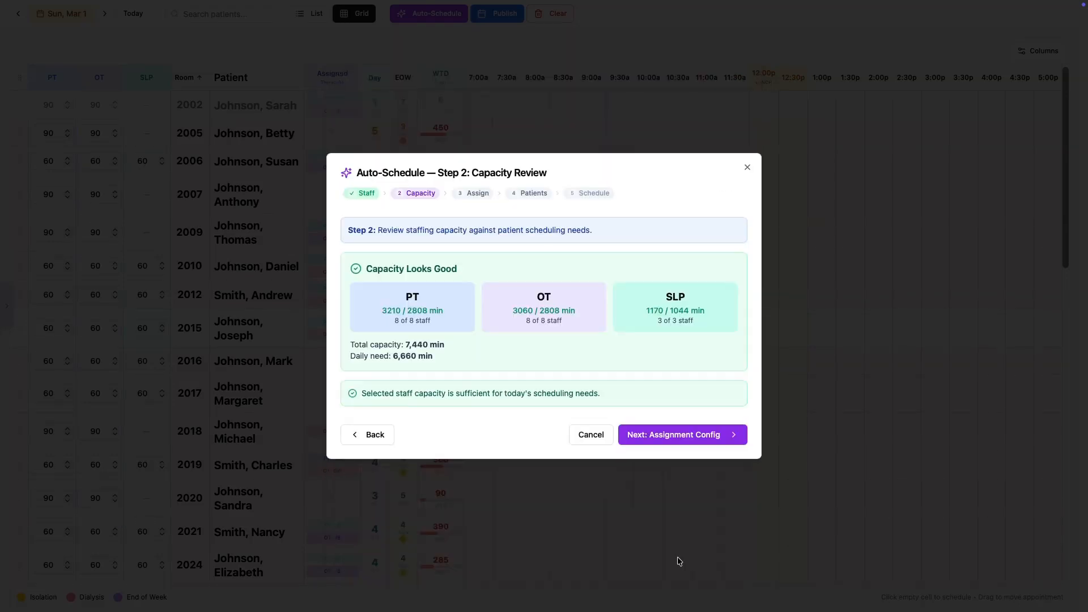
Accept the staffing capacity, choose Auto-Assign with the default 6 patients per therapist, and continue to the patient settings
{"action": "left_click", "coordinate": [664, 437]}
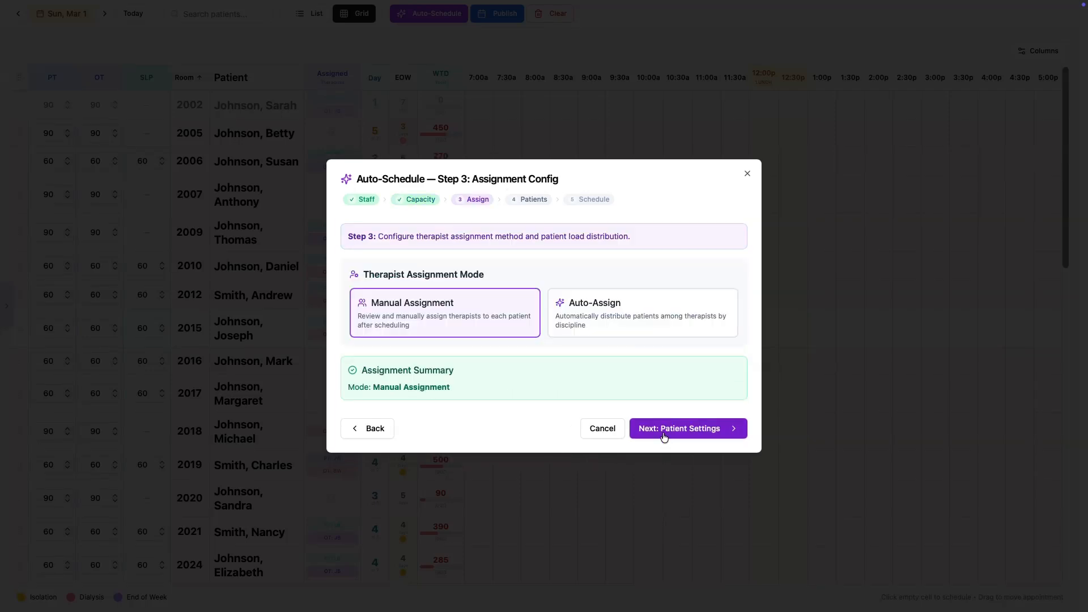
{"action": "left_click", "coordinate": [610, 324]}
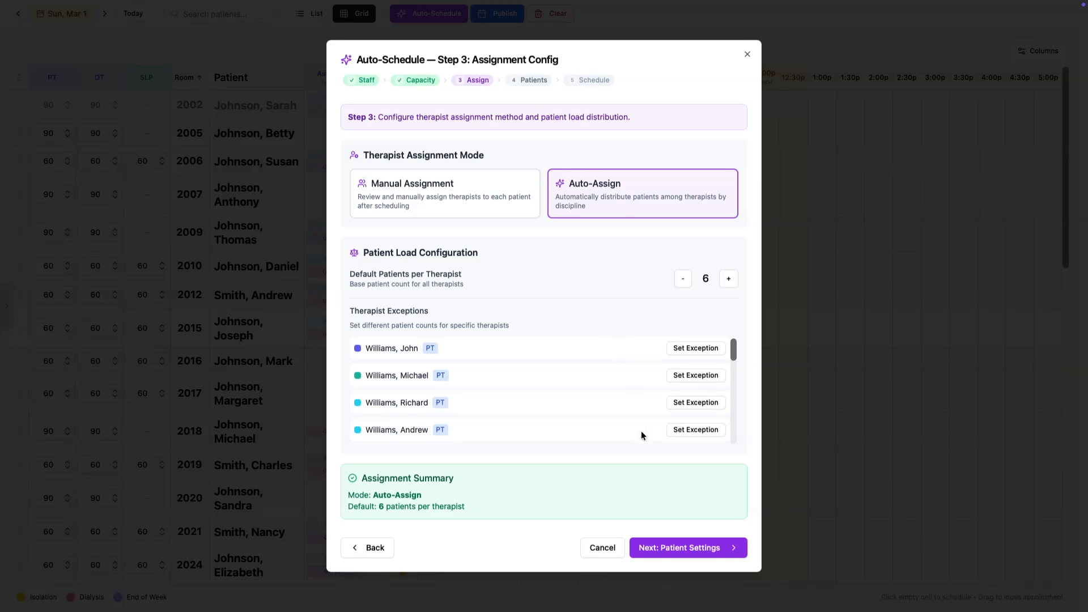
{"action": "left_click", "coordinate": [678, 547]}
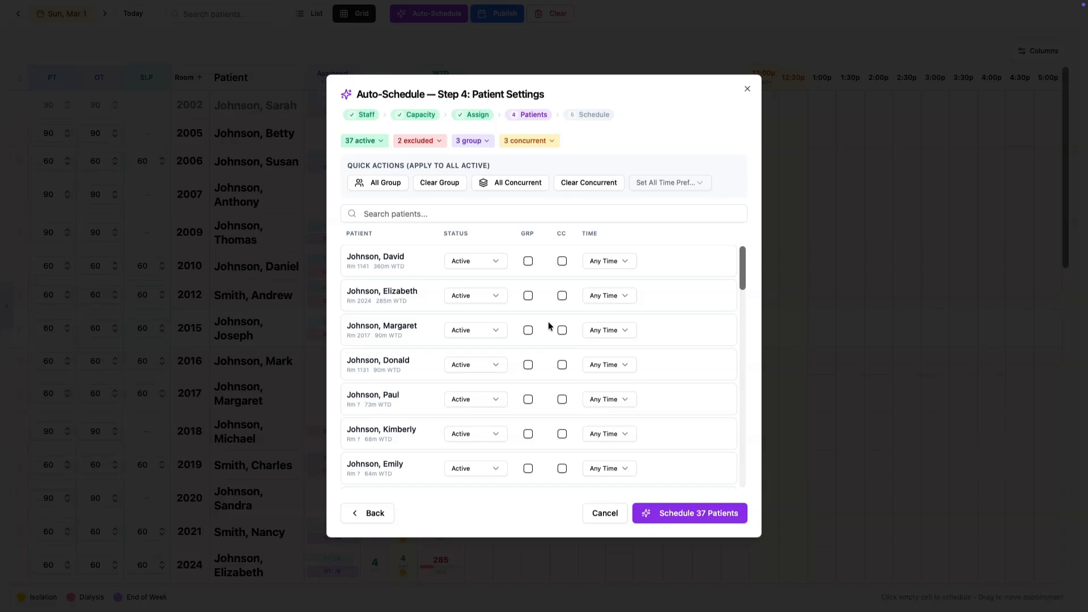
Mark the first patient for group and the second for concurrent therapy, and set the fourth patient's time preference to Midday
{"action": "left_click", "coordinate": [528, 264]}
{"action": "left_click", "coordinate": [561, 295]}
{"action": "left_click", "coordinate": [603, 366]}
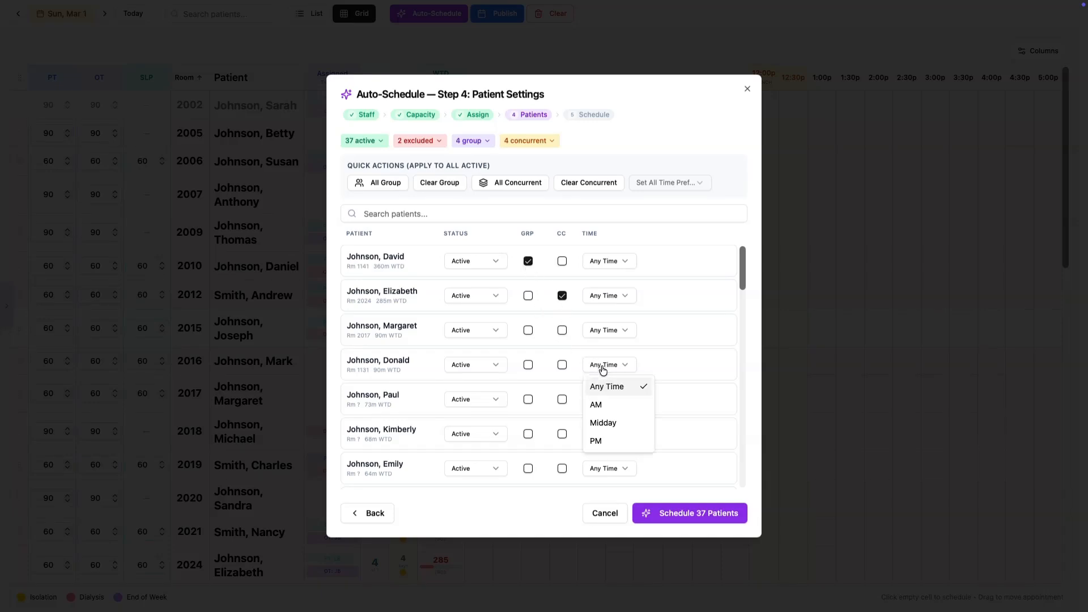
{"action": "left_click", "coordinate": [601, 422]}
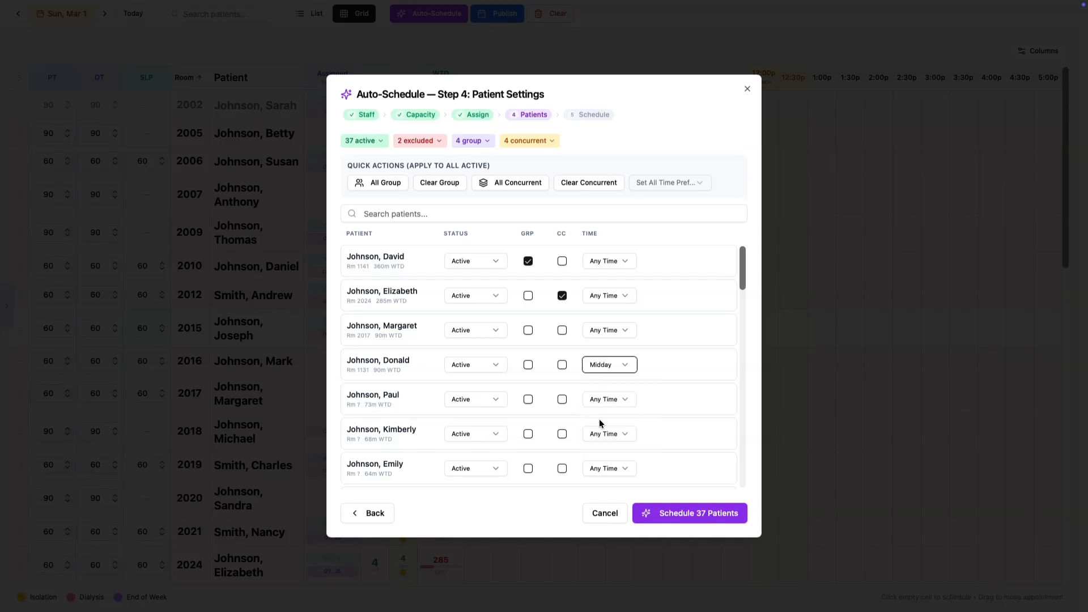
Set the fifth patient's status to Rest Day, auto-schedule the remaining active patients, and close the results summary
{"action": "left_click", "coordinate": [499, 401]}
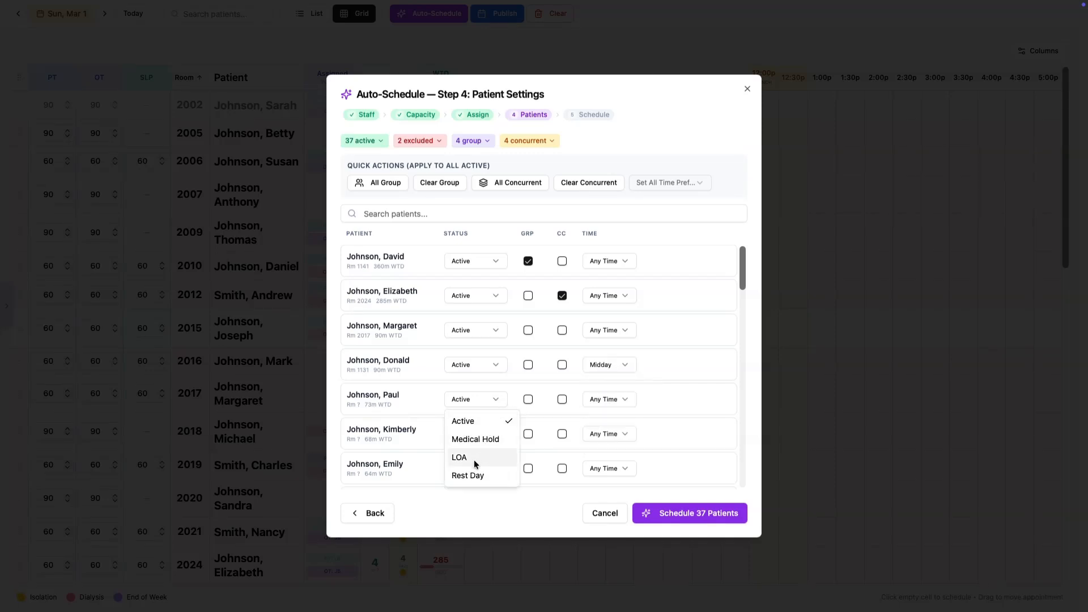
{"action": "left_click", "coordinate": [468, 476]}
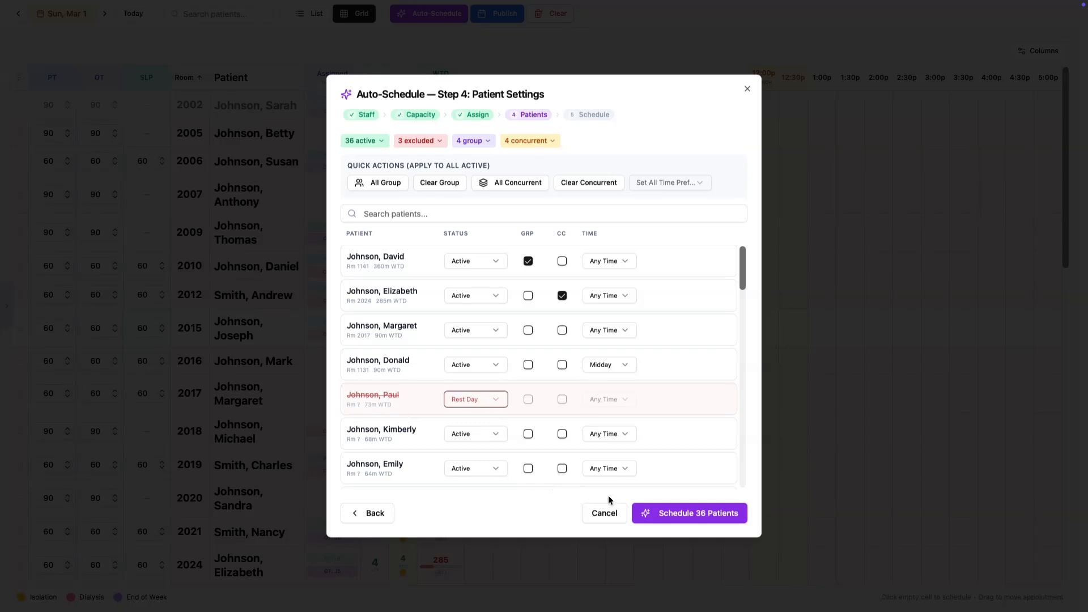
{"action": "left_click", "coordinate": [695, 515]}
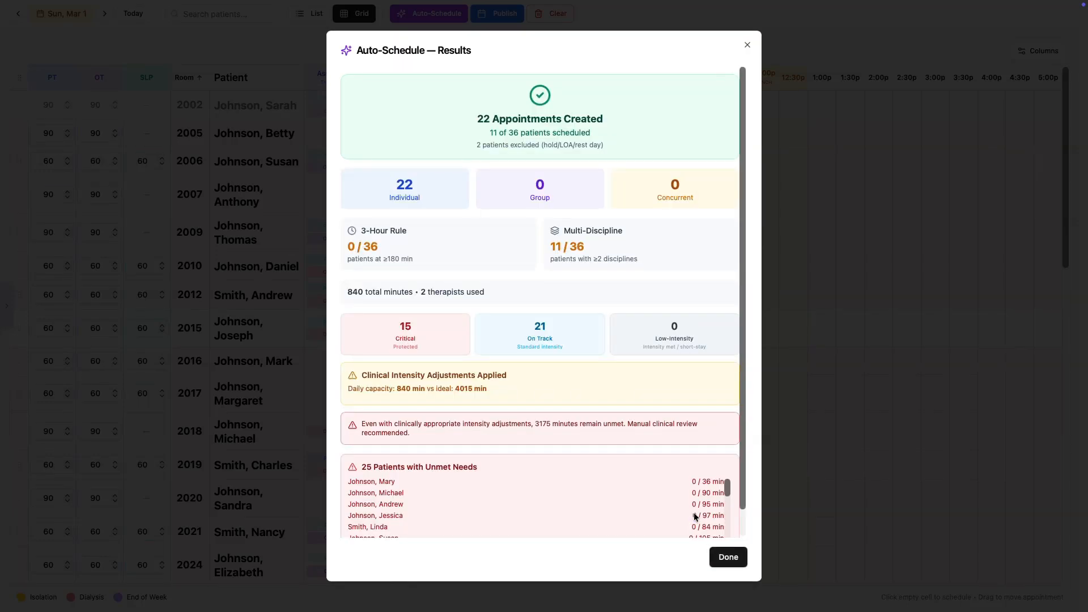
{"action": "left_click", "coordinate": [735, 559]}
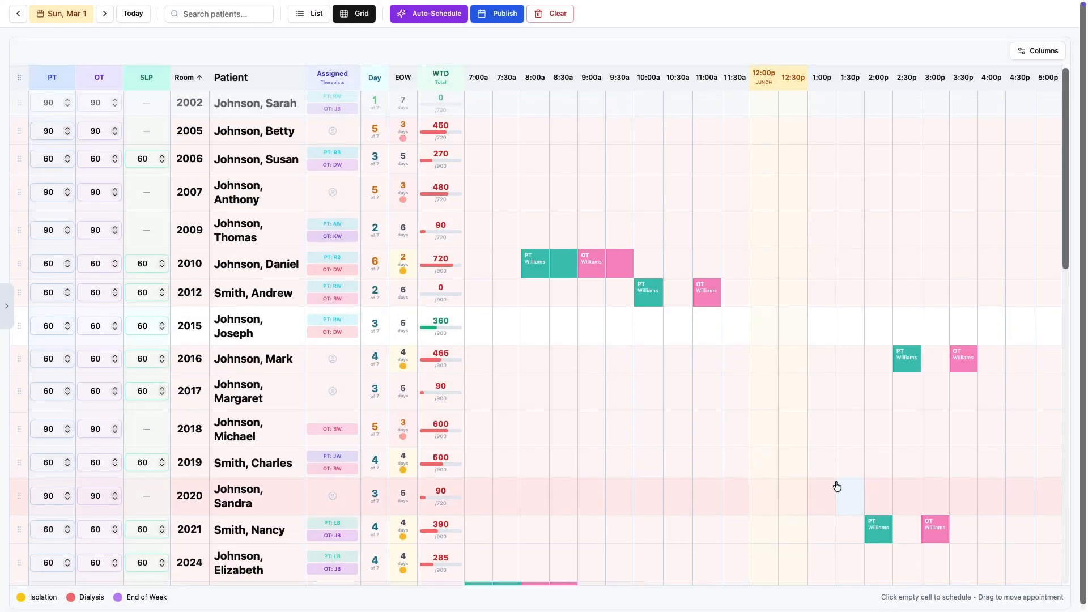
Schedule a Physical Therapy session for the Room 2017 patient from 10:00 to 10:30 AM in the Gym with the second listed therapist
{"action": "scroll", "coordinate": [835, 486], "scroll_direction": "down", "scroll_amount": 1}
{"action": "scroll", "coordinate": [837, 485], "scroll_direction": "down", "scroll_amount": 2}
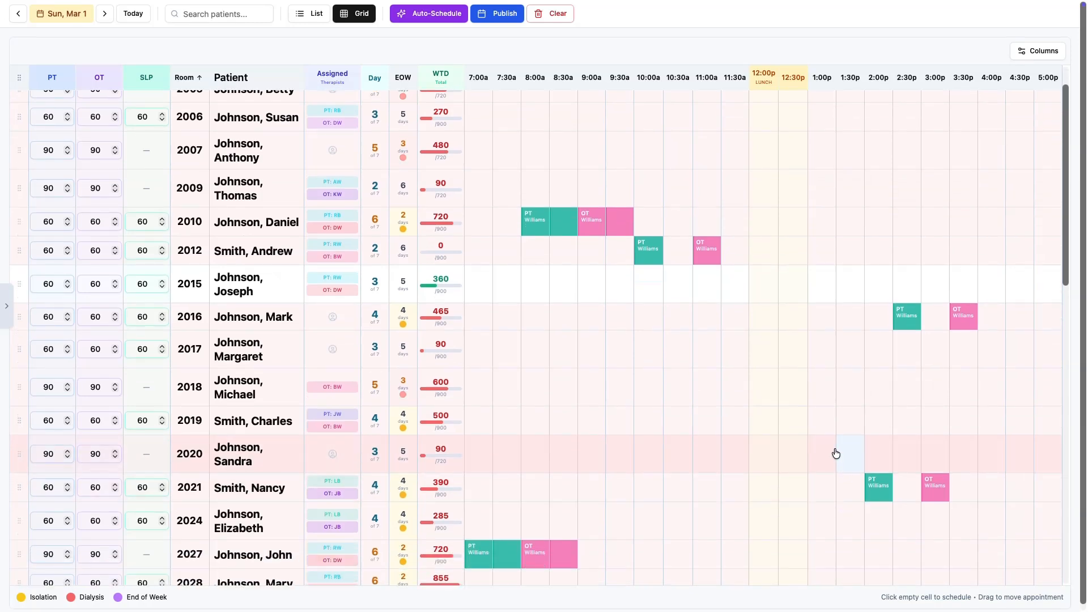
{"action": "left_click", "coordinate": [654, 348]}
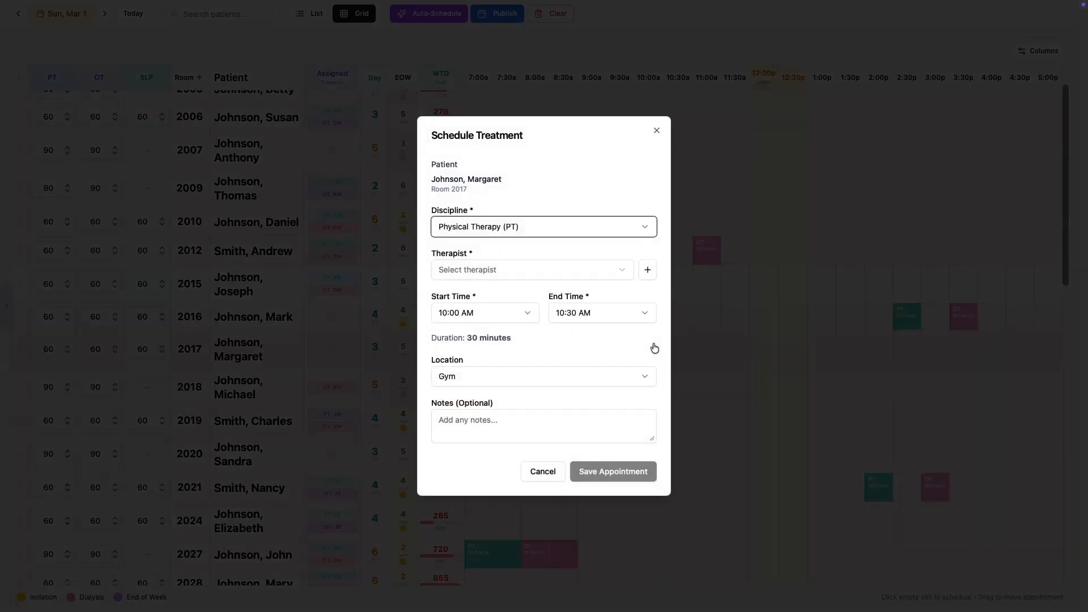
{"action": "left_click", "coordinate": [595, 271]}
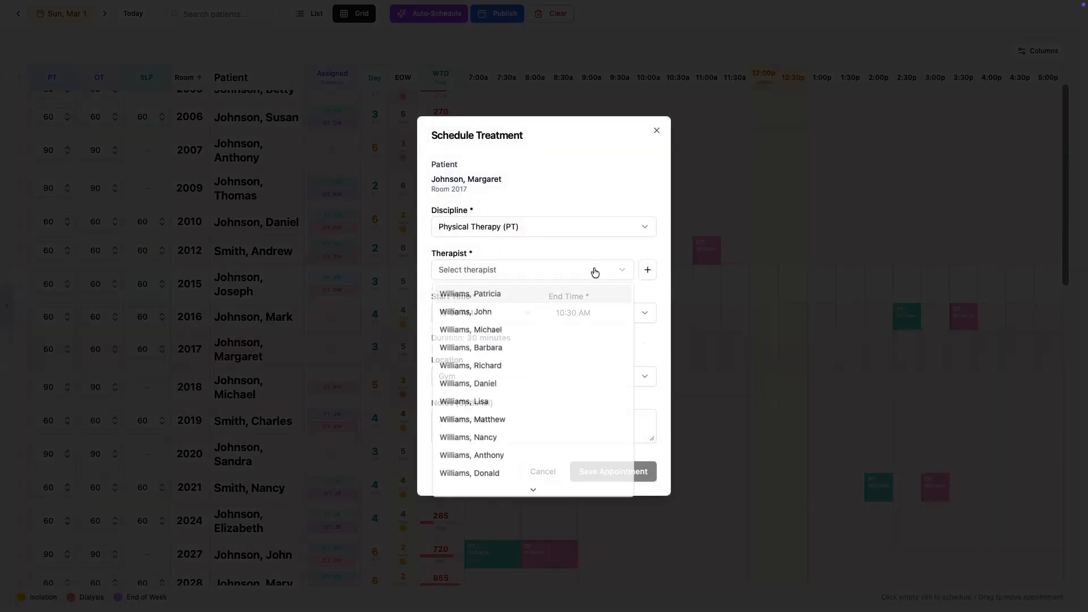
{"action": "left_click", "coordinate": [540, 313]}
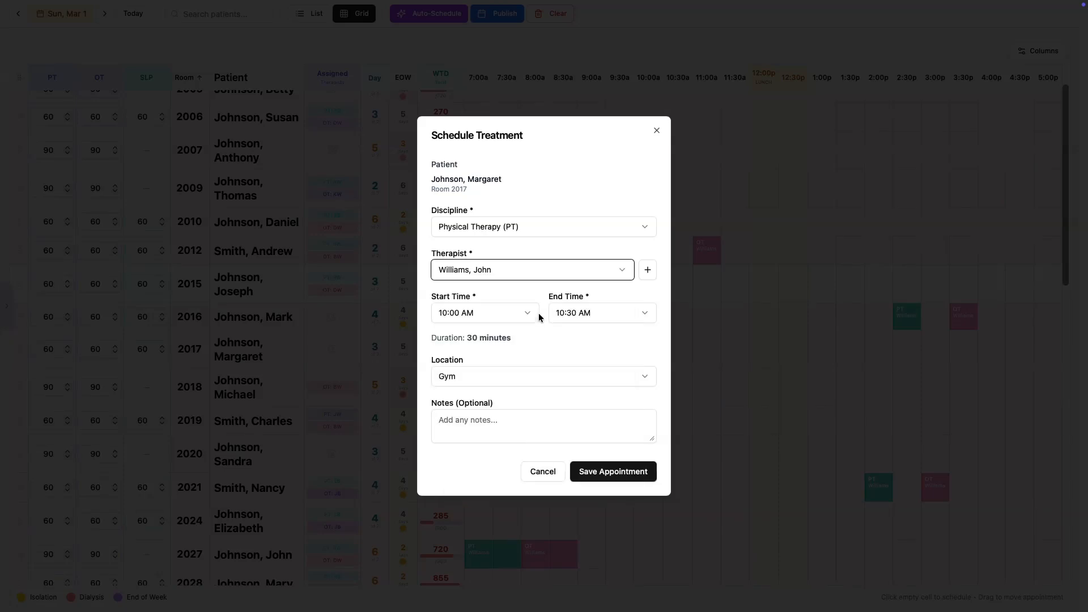
{"action": "left_click", "coordinate": [610, 473]}
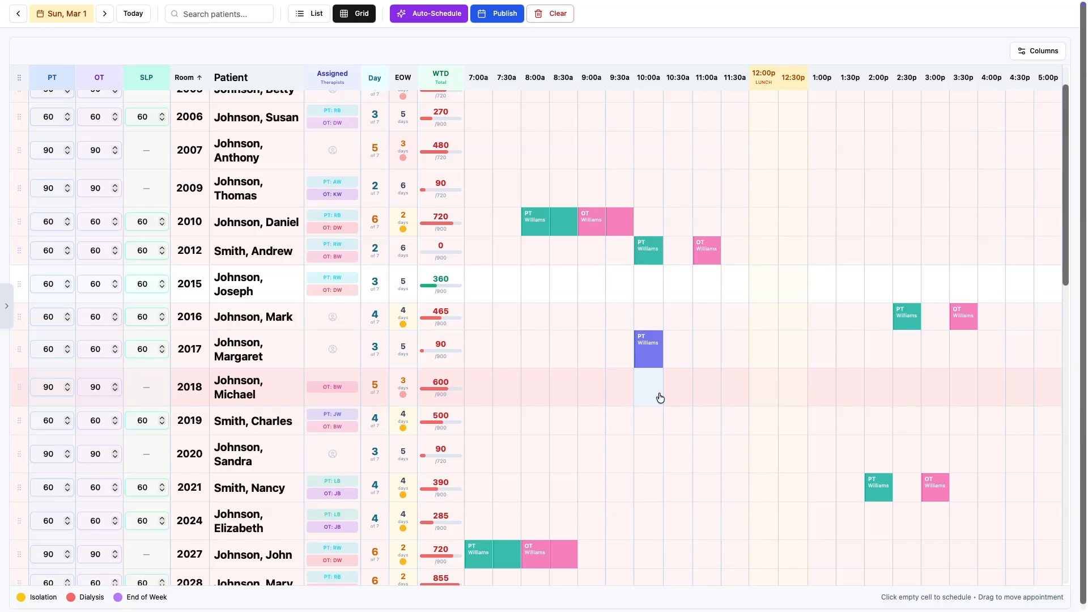
Schedule a Physical Therapy session for the Room 2018 patient from 10:00 to 11:30 AM in the Gym with the fourth listed therapist
{"action": "left_click", "coordinate": [693, 398]}
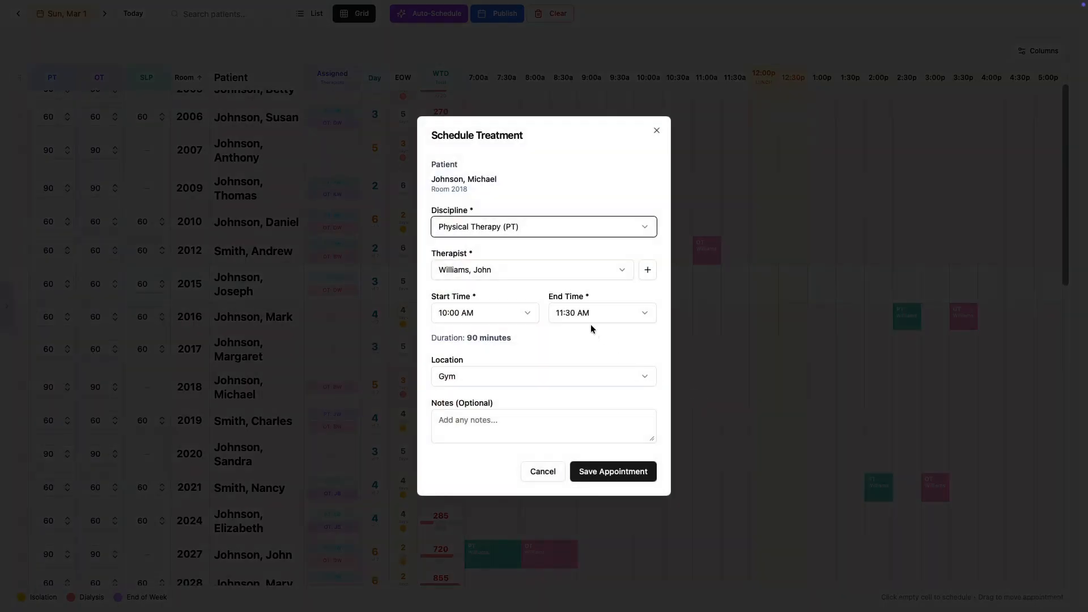
{"action": "left_click", "coordinate": [571, 277]}
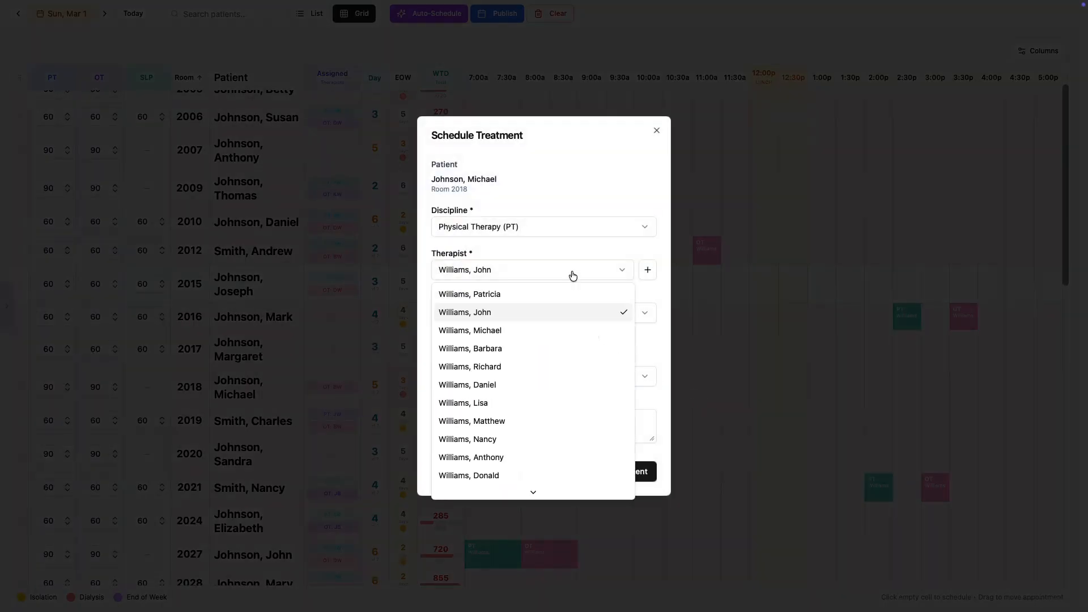
{"action": "left_click", "coordinate": [511, 344]}
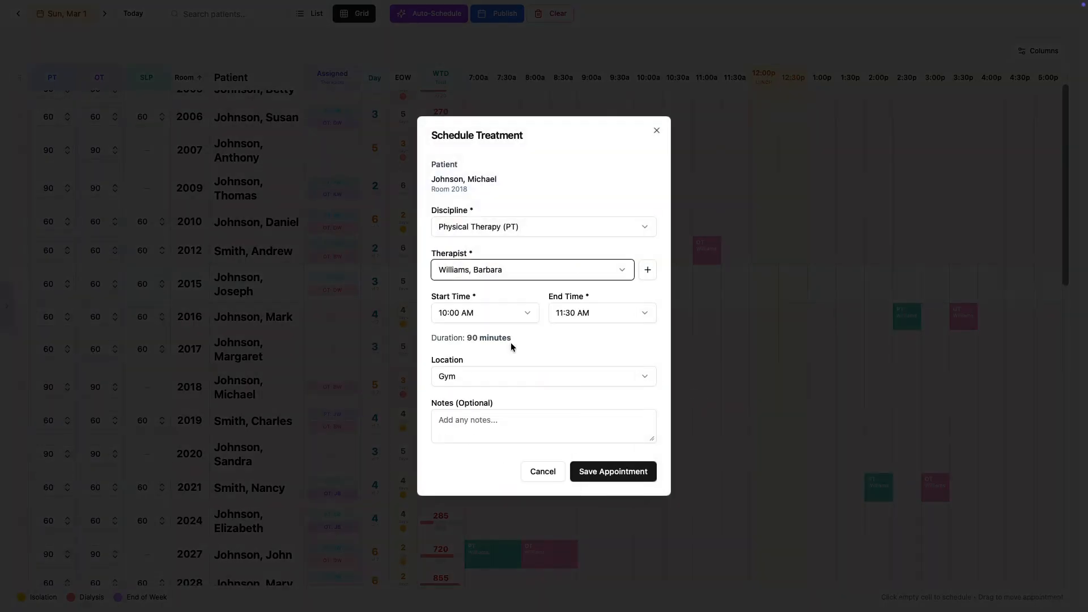
{"action": "left_click", "coordinate": [603, 472]}
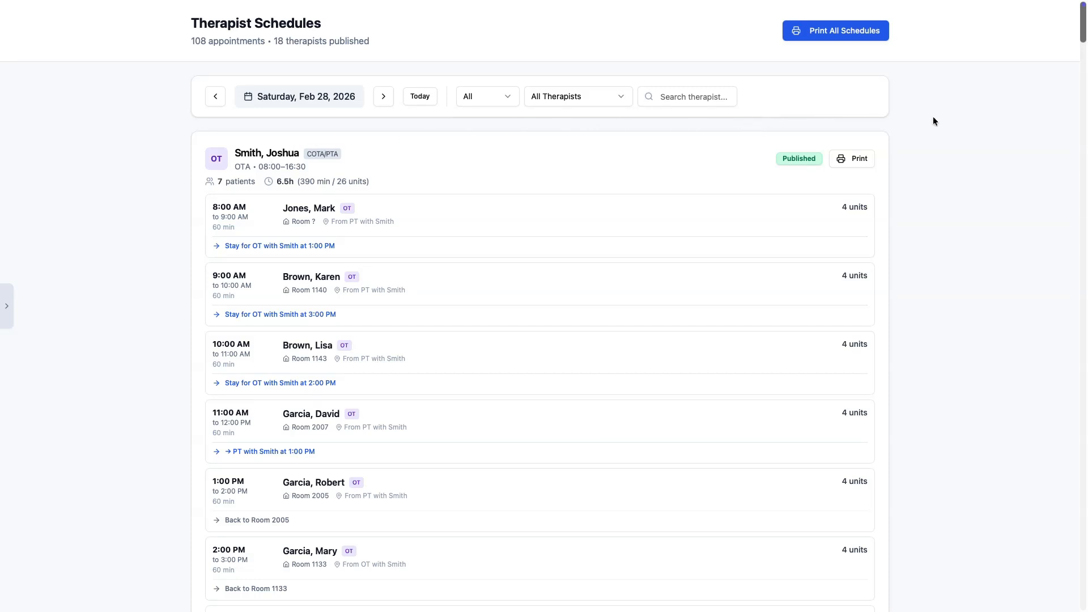
Filter the Saturday, Feb 28, 2026 therapist schedules to a single OT therapist and review that therapist's appointments for the day
{"action": "scroll", "coordinate": [934, 120], "scroll_direction": "down", "scroll_amount": 1}
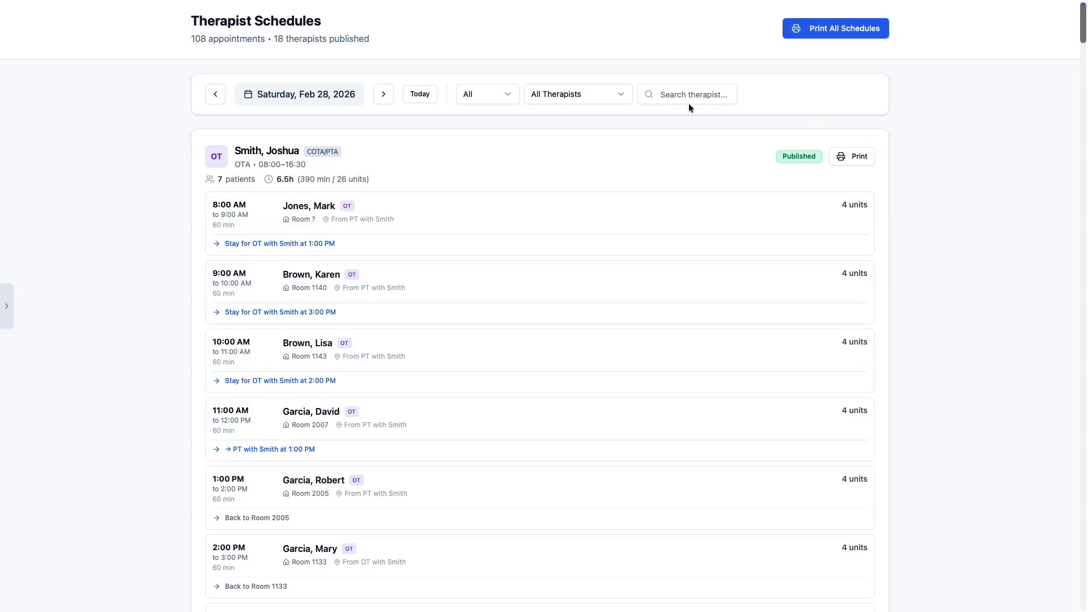
{"action": "left_click", "coordinate": [620, 98]}
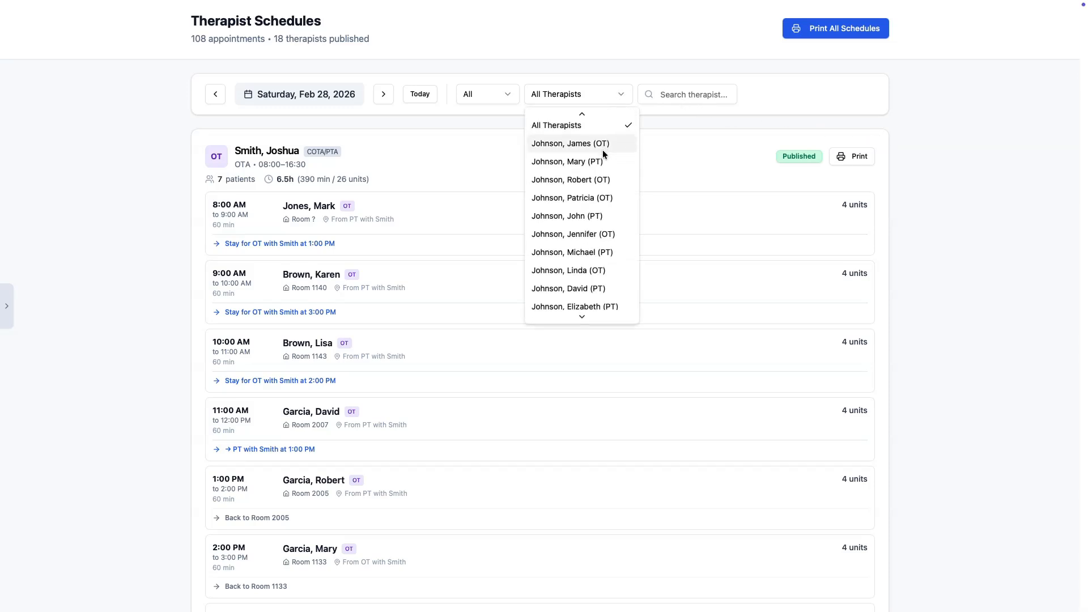
{"action": "scroll", "coordinate": [603, 150], "scroll_direction": "down", "scroll_amount": 1}
{"action": "scroll", "coordinate": [601, 210], "scroll_direction": "down", "scroll_amount": 2}
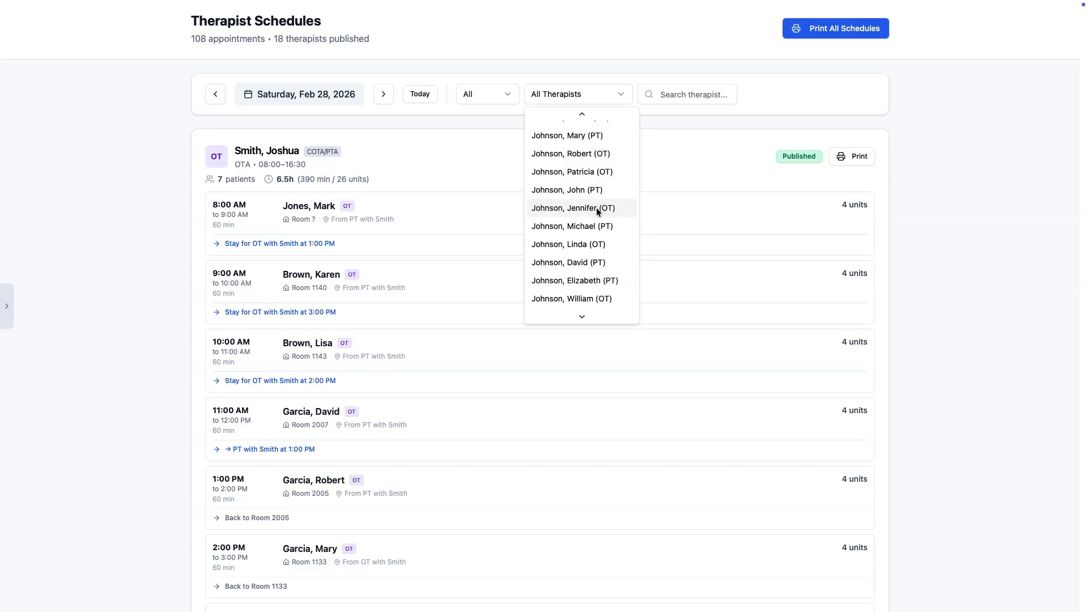
{"action": "scroll", "coordinate": [596, 207], "scroll_direction": "down", "scroll_amount": 10}
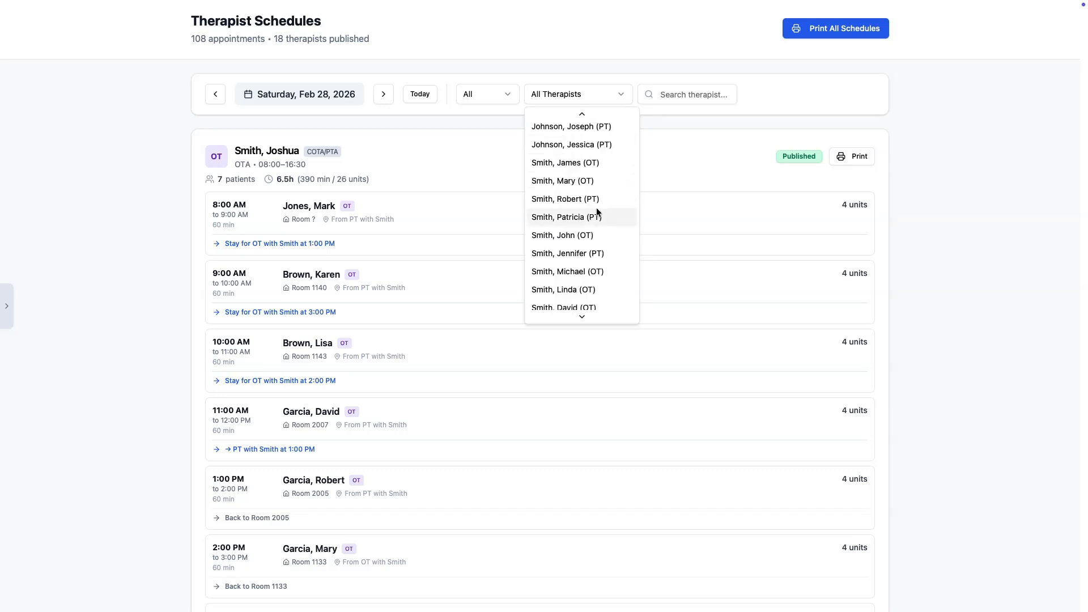
{"action": "scroll", "coordinate": [597, 210], "scroll_direction": "down", "scroll_amount": 1}
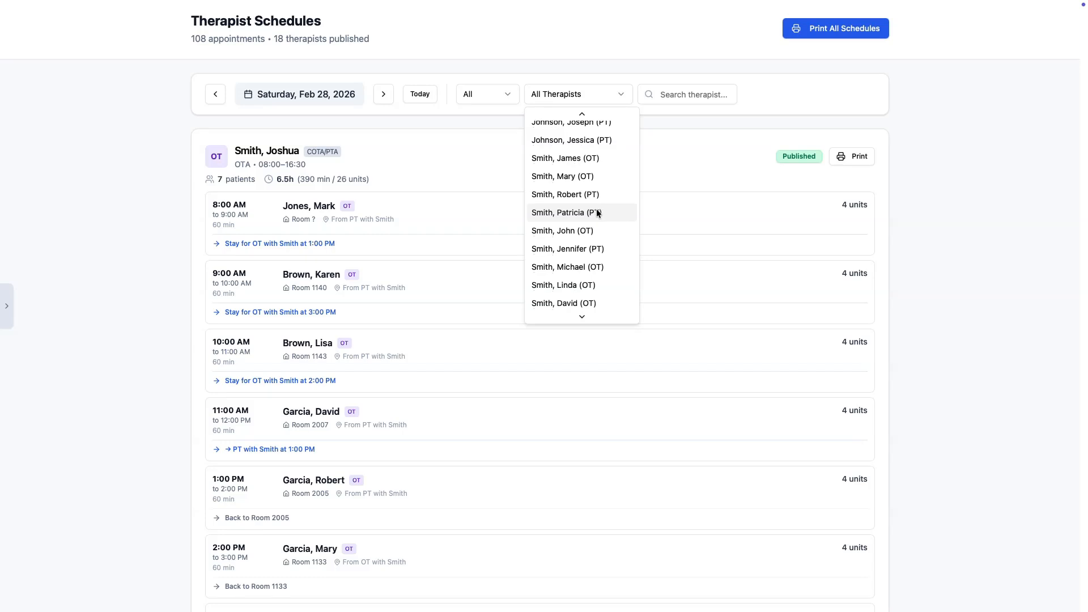
{"action": "scroll", "coordinate": [597, 212], "scroll_direction": "down", "scroll_amount": 2}
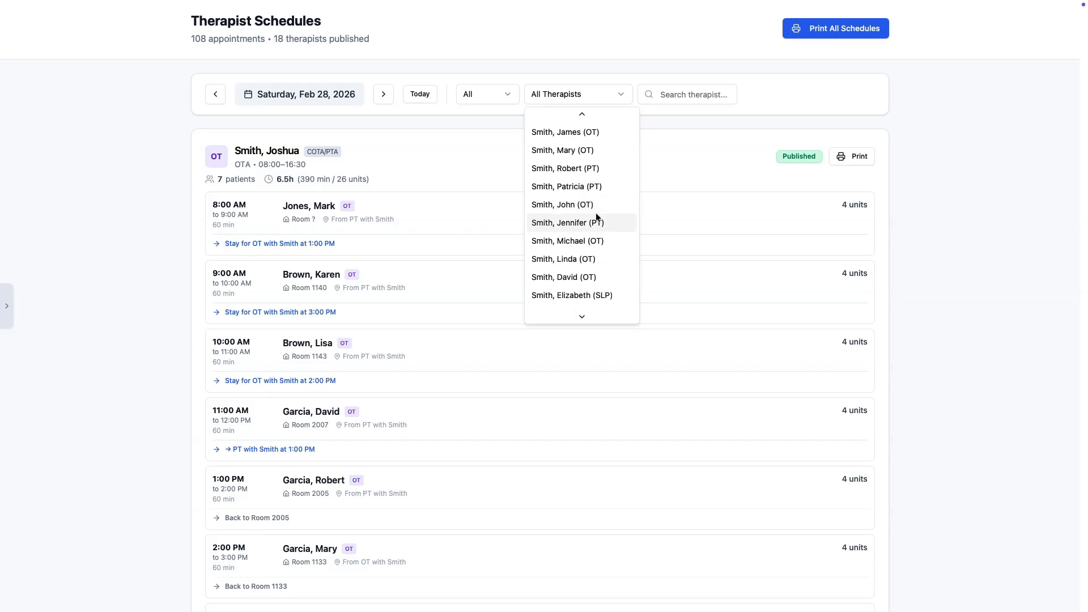
{"action": "scroll", "coordinate": [596, 214], "scroll_direction": "down", "scroll_amount": 3}
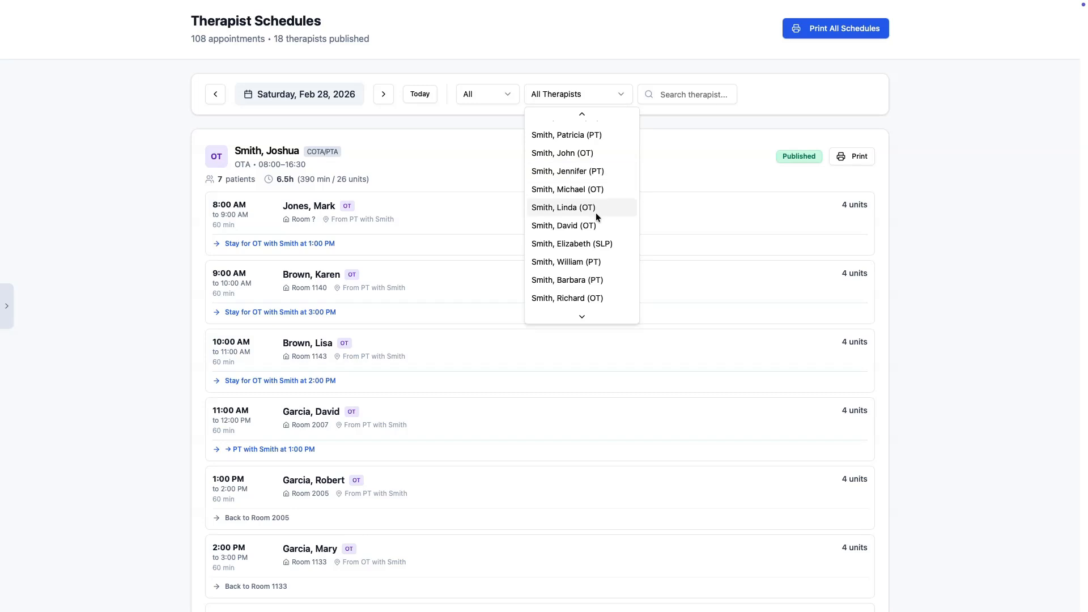
{"action": "scroll", "coordinate": [596, 215], "scroll_direction": "down", "scroll_amount": 1}
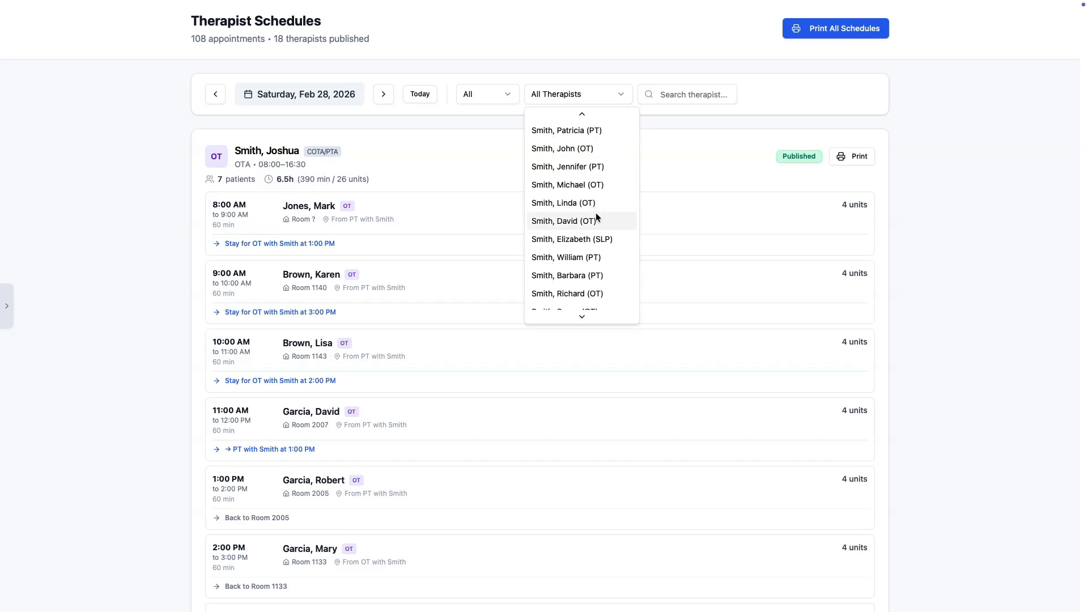
{"action": "scroll", "coordinate": [596, 215], "scroll_direction": "down", "scroll_amount": 2}
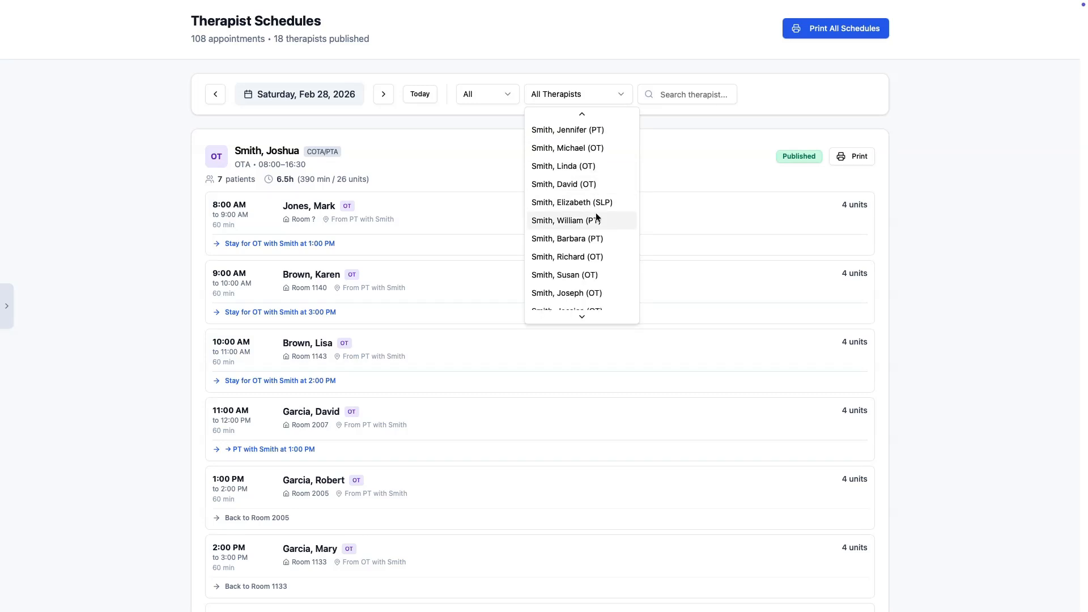
{"action": "scroll", "coordinate": [597, 216], "scroll_direction": "down", "scroll_amount": 2}
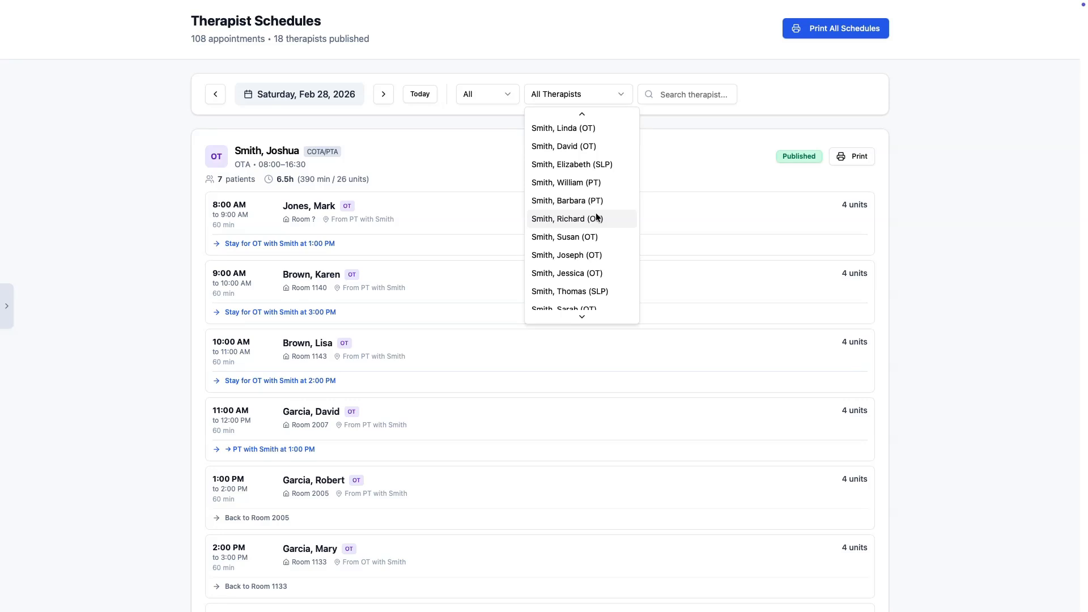
{"action": "scroll", "coordinate": [596, 216], "scroll_direction": "down", "scroll_amount": 1}
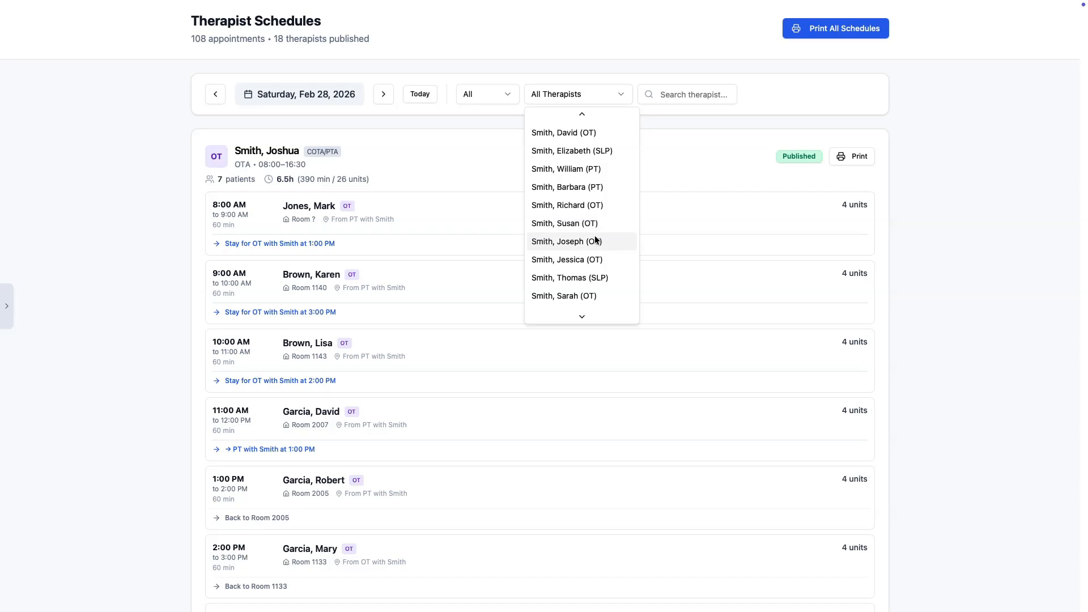
{"action": "left_click", "coordinate": [594, 238]}
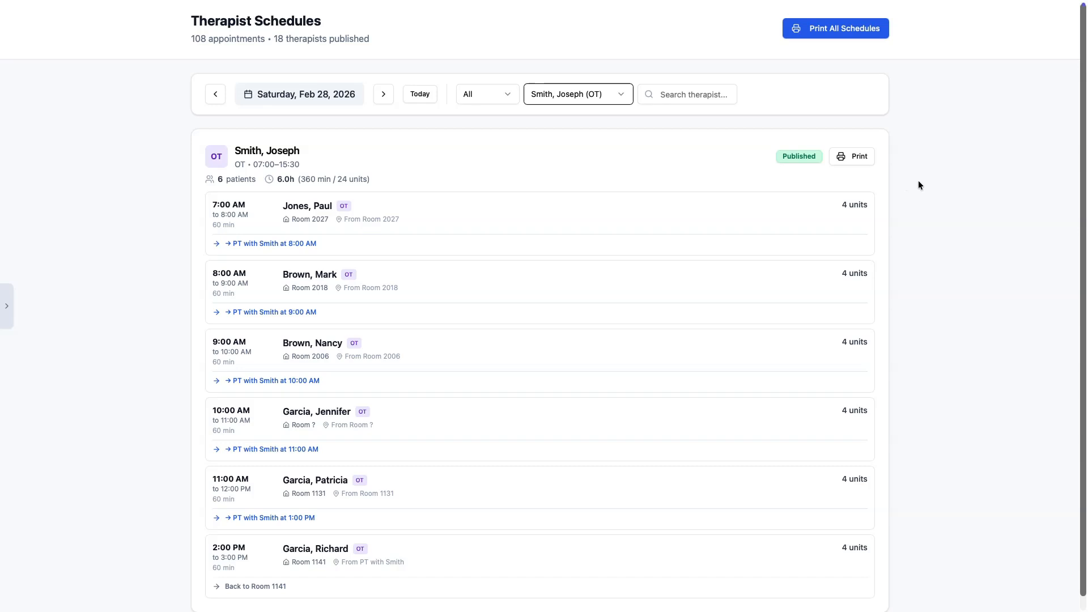
{"action": "scroll", "coordinate": [952, 184], "scroll_direction": "down", "scroll_amount": 1}
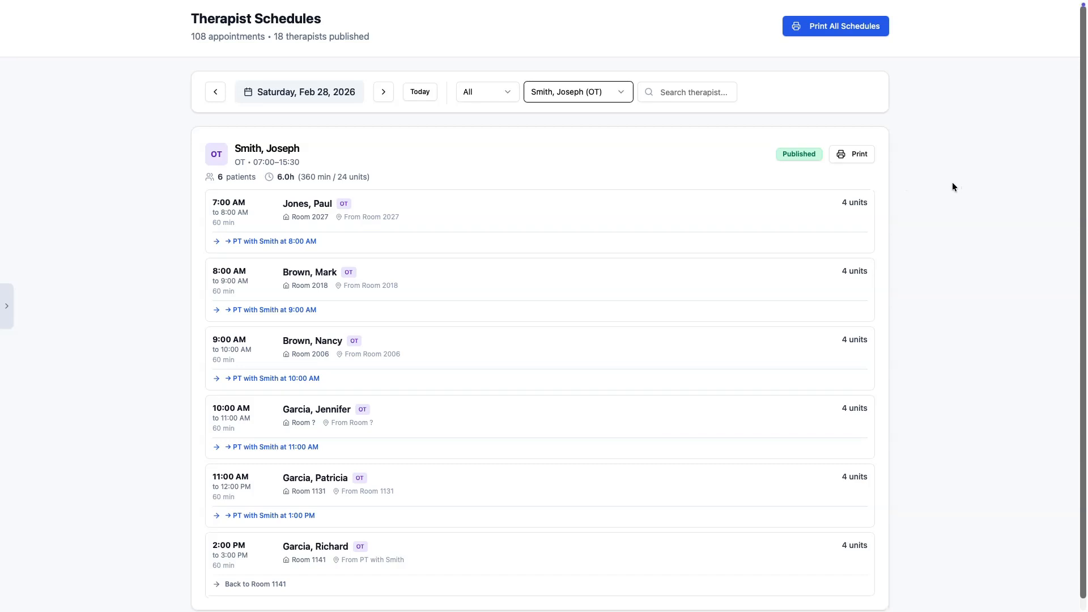
{"action": "scroll", "coordinate": [952, 182], "scroll_direction": "down", "scroll_amount": 1}
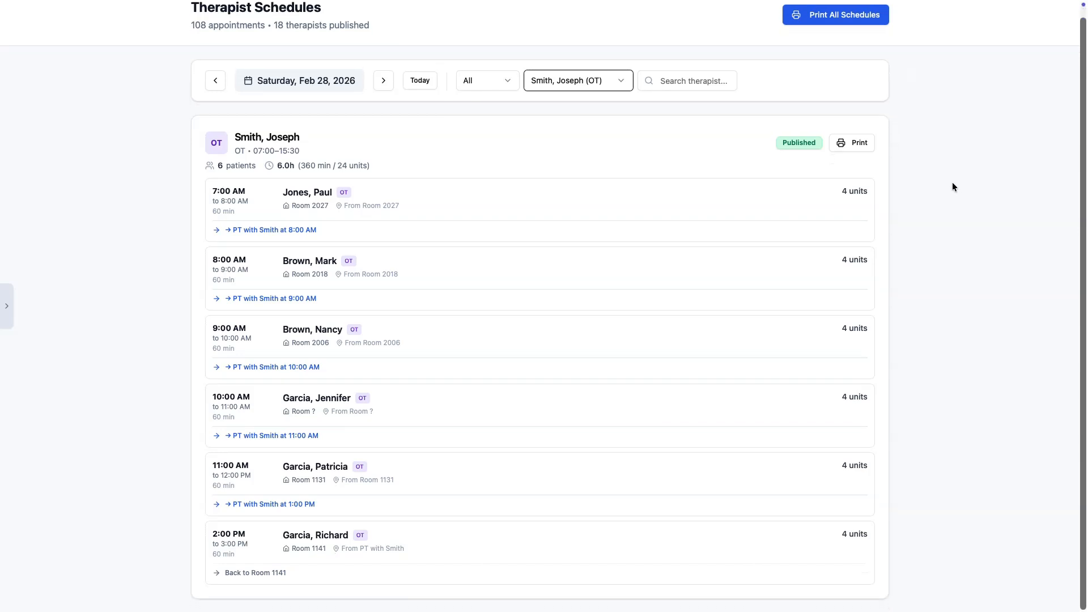
{"action": "scroll", "coordinate": [952, 185], "scroll_direction": "down", "scroll_amount": 1}
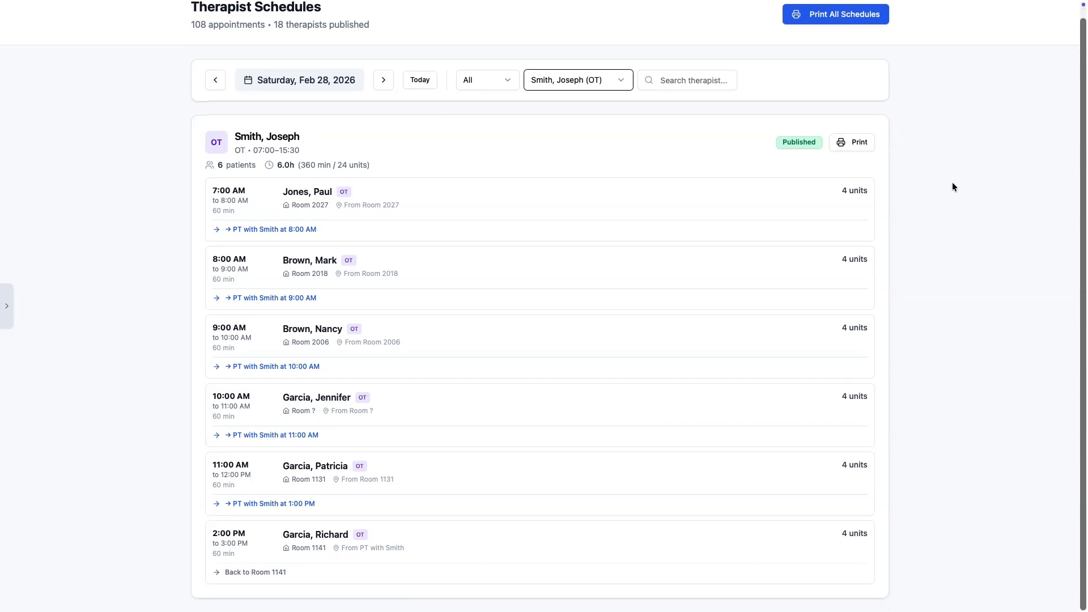